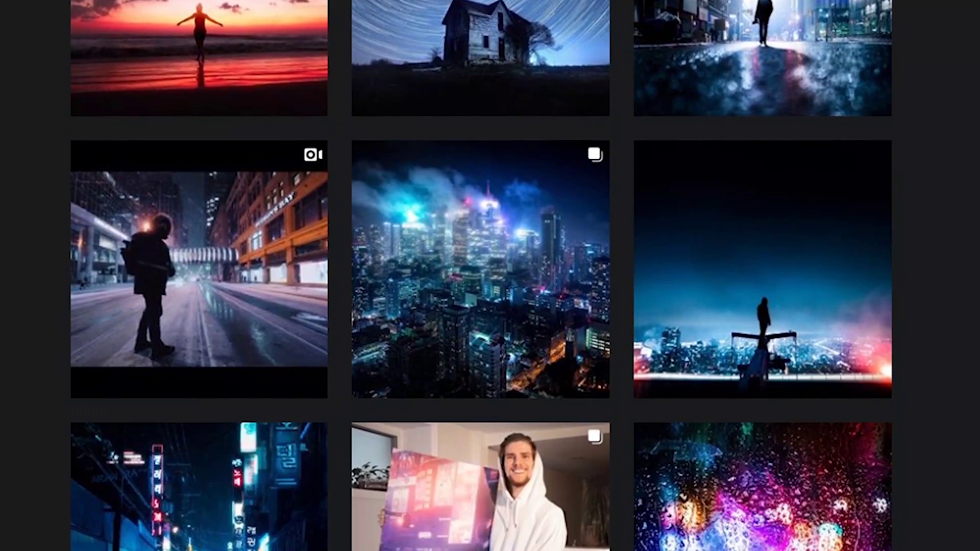
scroll(358, 289, "down", 2)
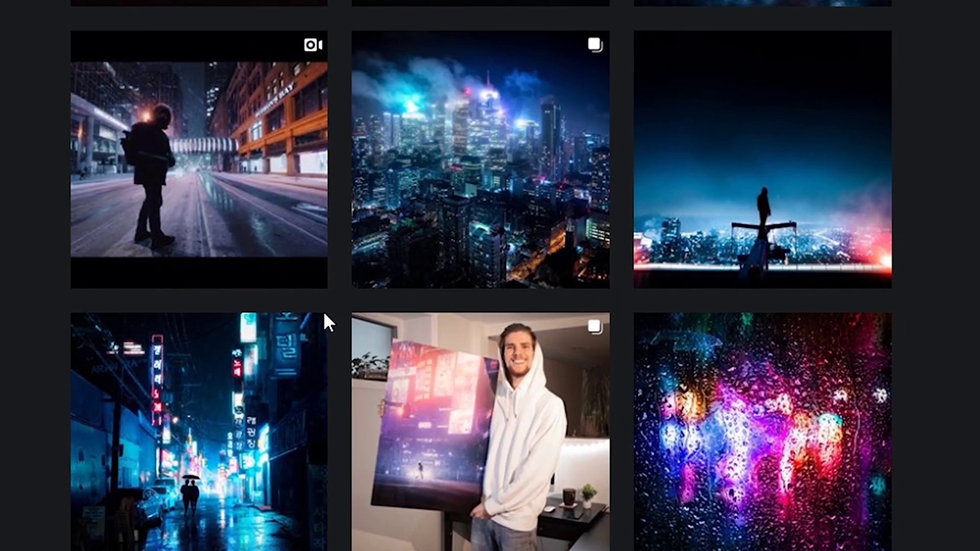
left_click(318, 325)
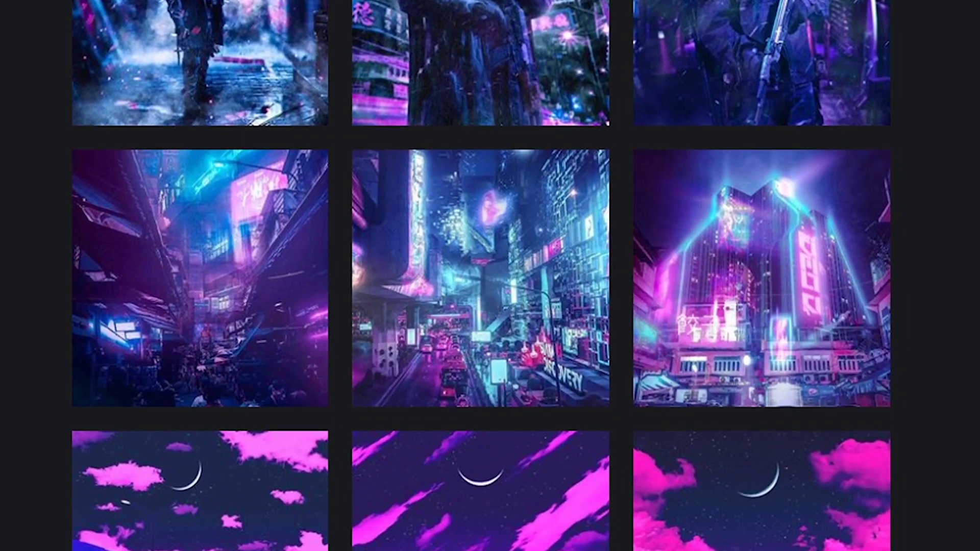
left_click(558, 361)
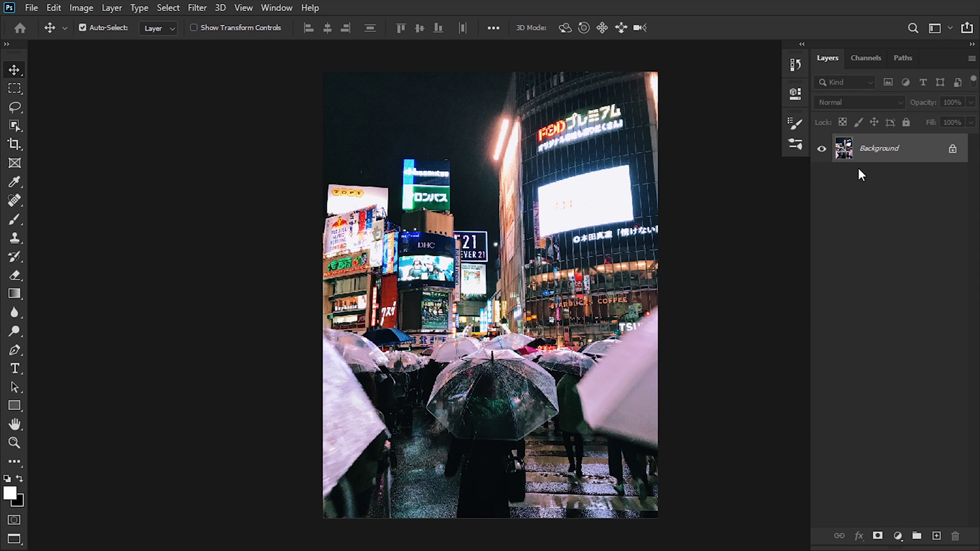
Duplicate the Background layer and open the copy in the Camera Raw Filter.
right_click(858, 150)
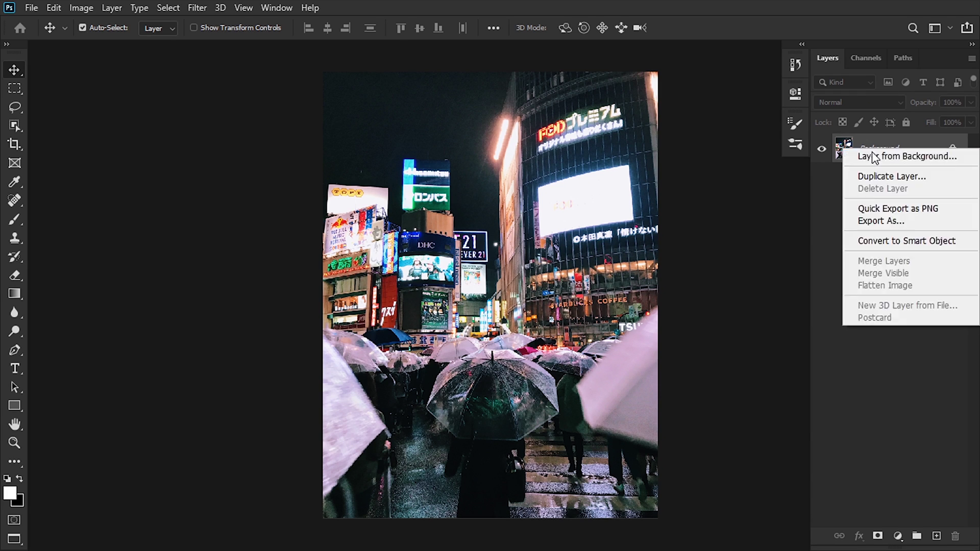
left_click(876, 176)
key("Return")
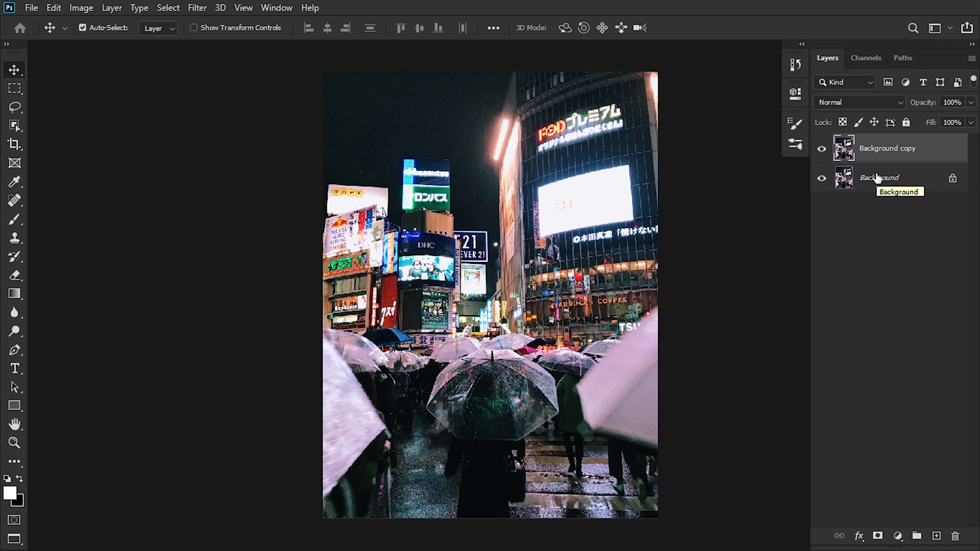
left_click(200, 9)
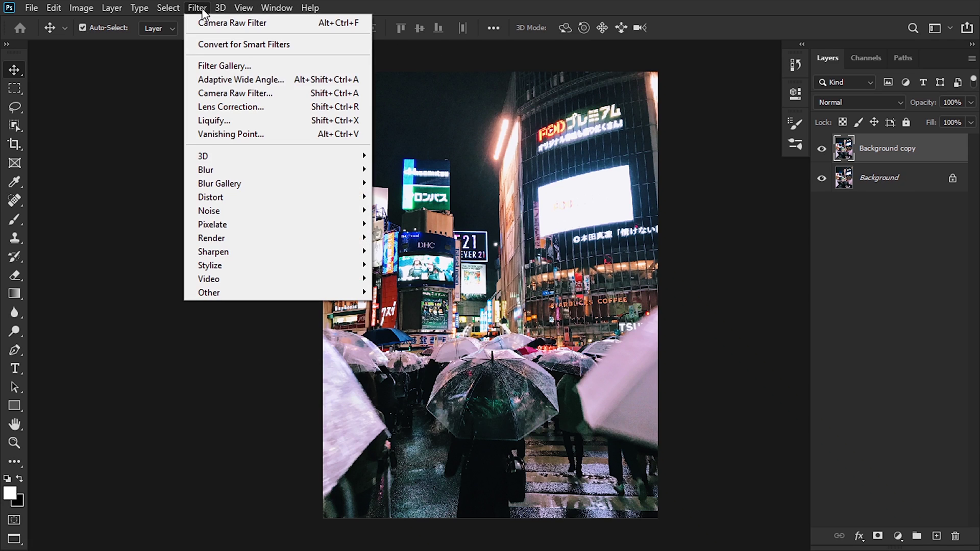
left_click(286, 95)
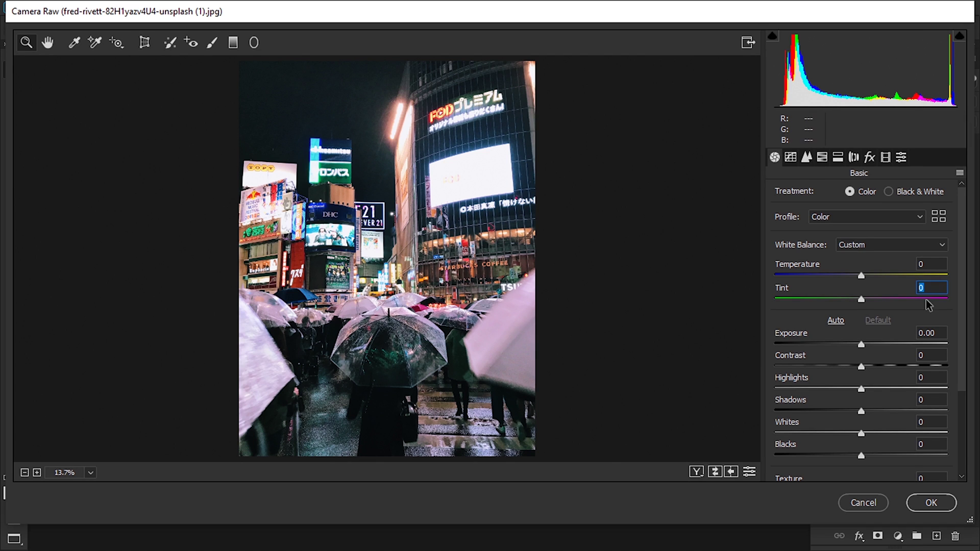
Shift the photo's white balance towards purple with Tint +73 and Temperature -10.
left_click_drag(863, 303, 926, 305)
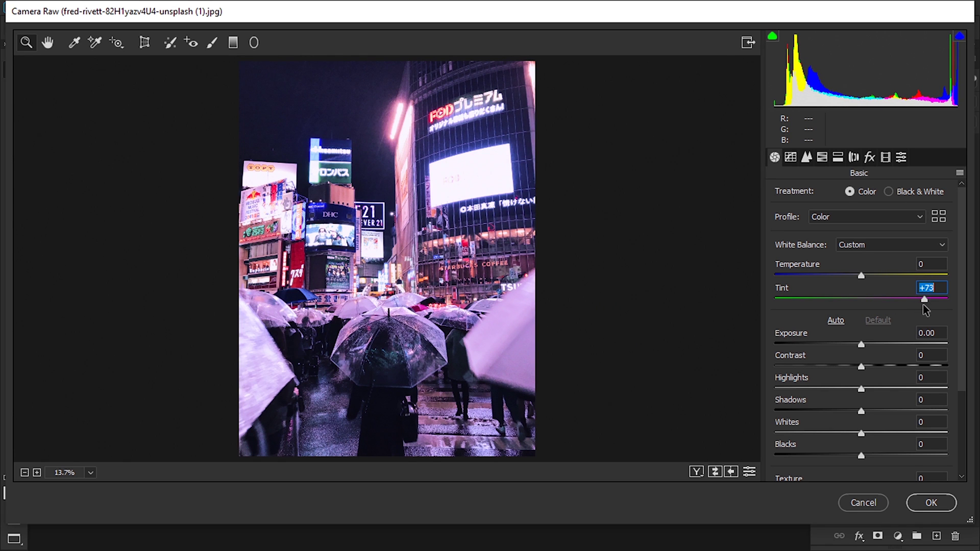
left_click(861, 276)
left_click_drag(861, 277, 852, 281)
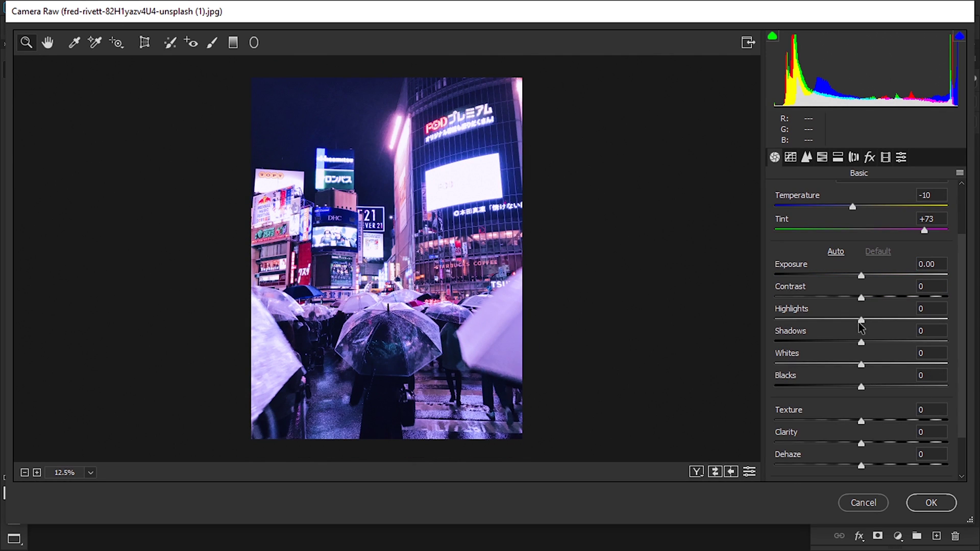
Adjust the photo's tonal range to Highlights -66, Shadows +53, Whites -12 and Blacks -23.
left_click_drag(861, 321, 814, 330)
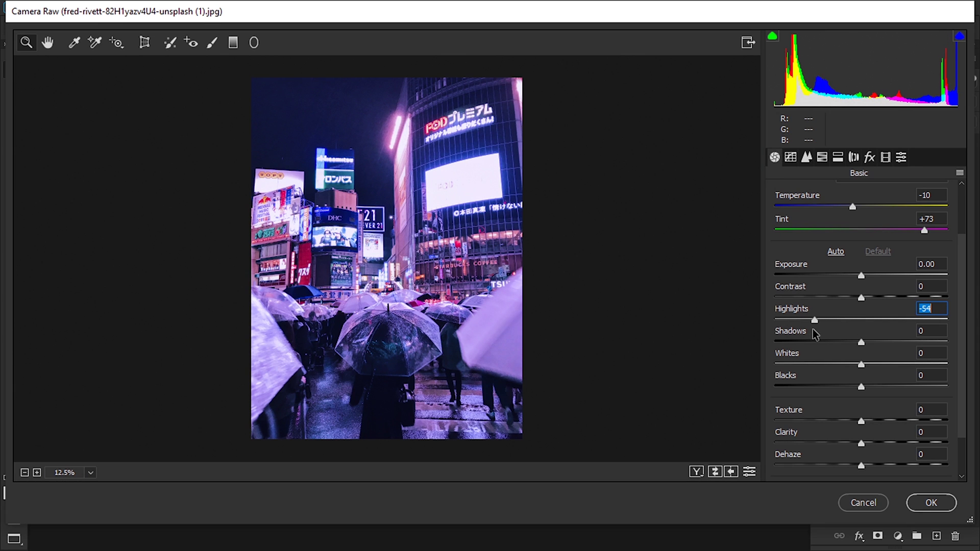
left_click(884, 347)
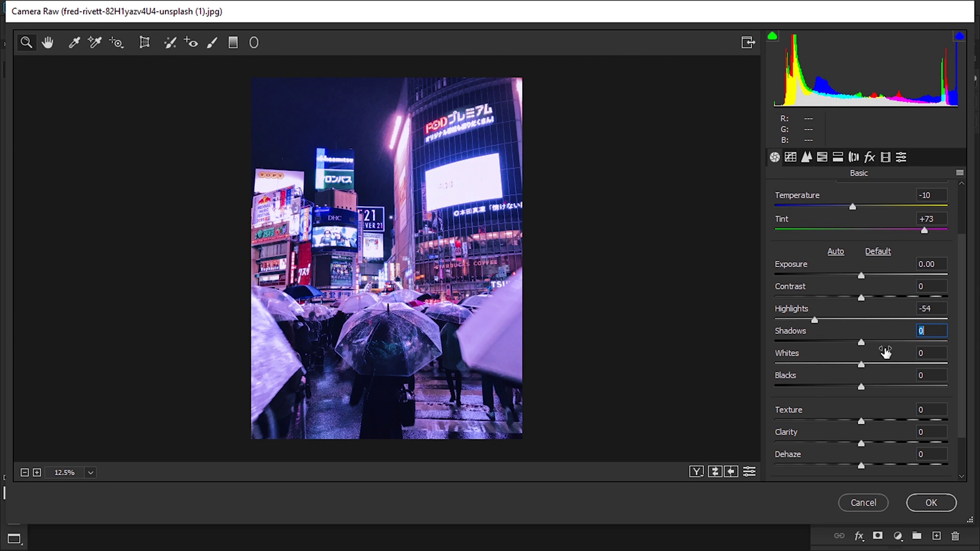
left_click_drag(862, 342, 912, 353)
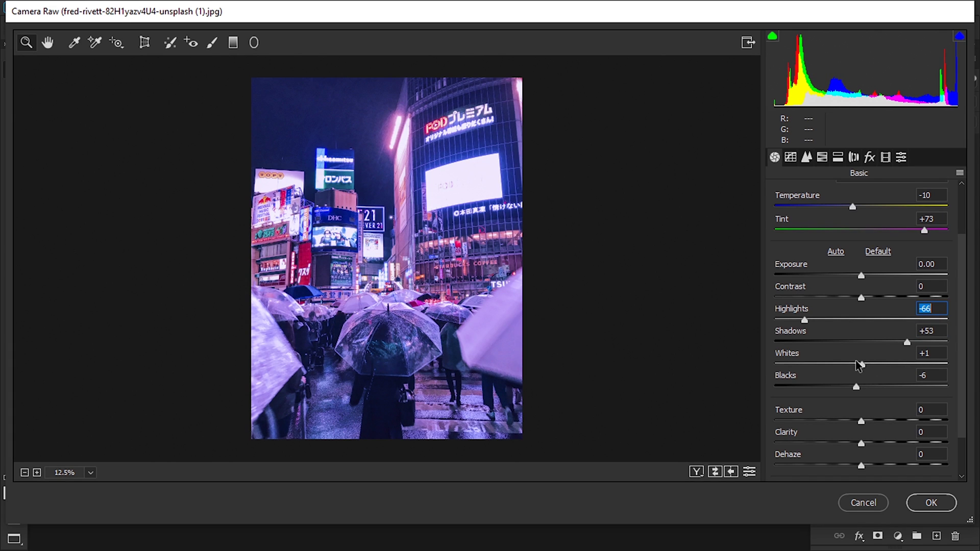
left_click_drag(862, 364, 844, 388)
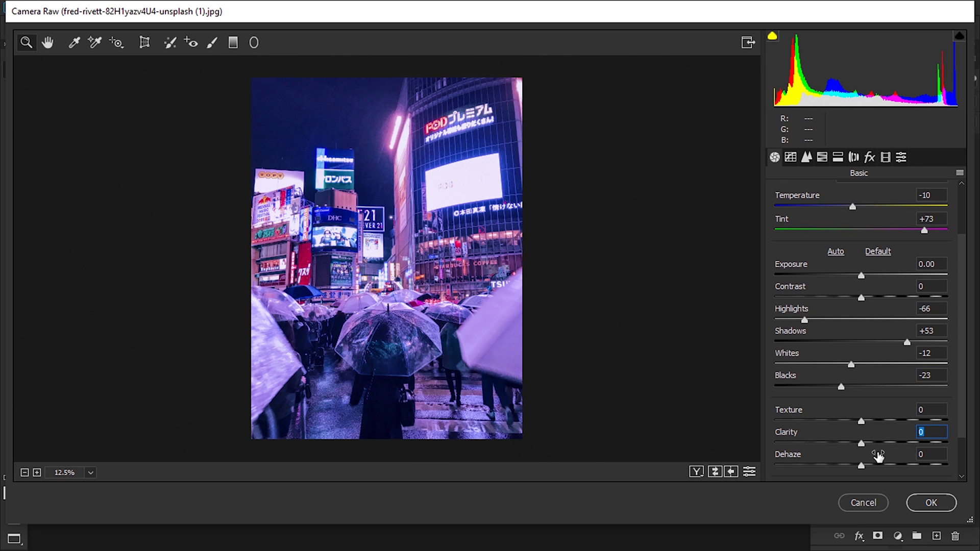
Set Clarity to -15 and Dehaze to +30.
left_click(922, 433)
type("-15")
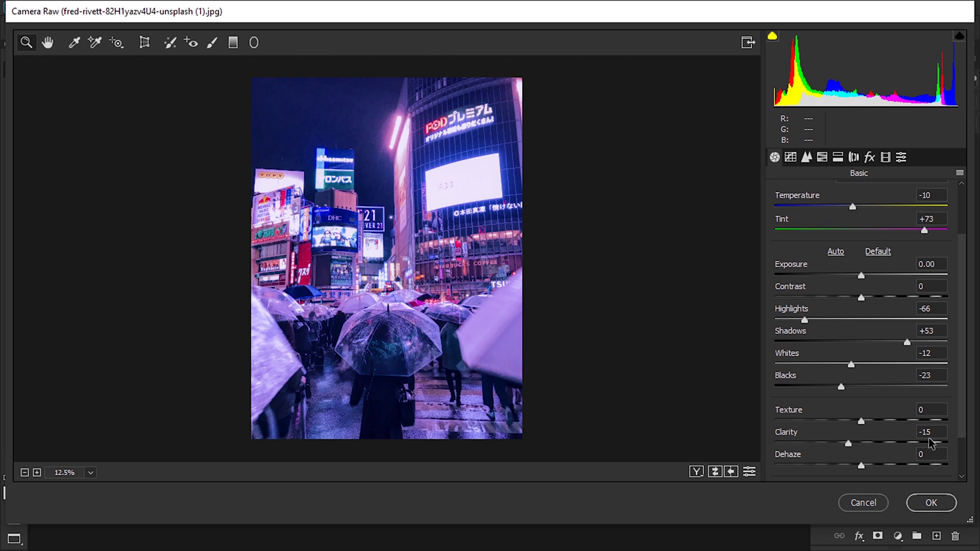
key("Tab")
left_click_drag(863, 468, 887, 468)
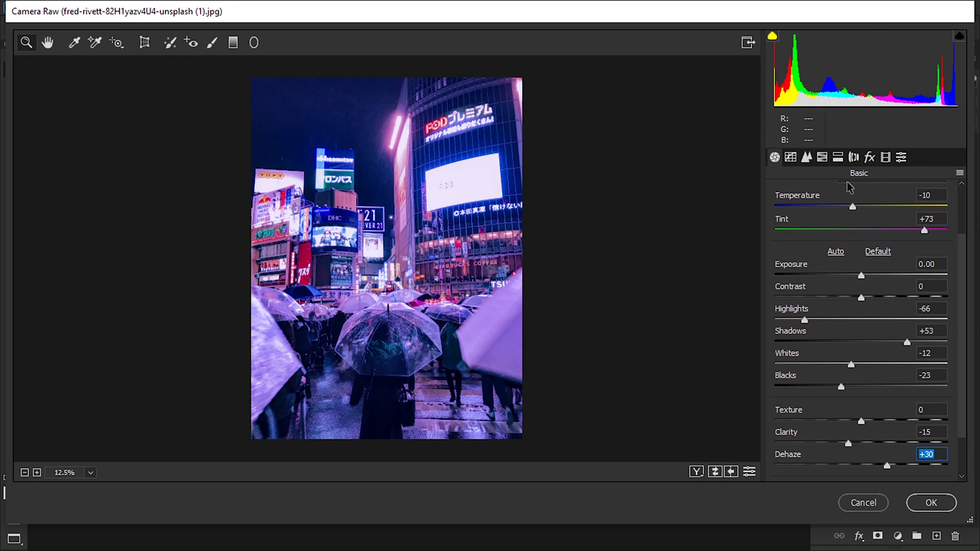
Split-tone the highlights with hue 290 and saturation 30.
left_click(838, 158)
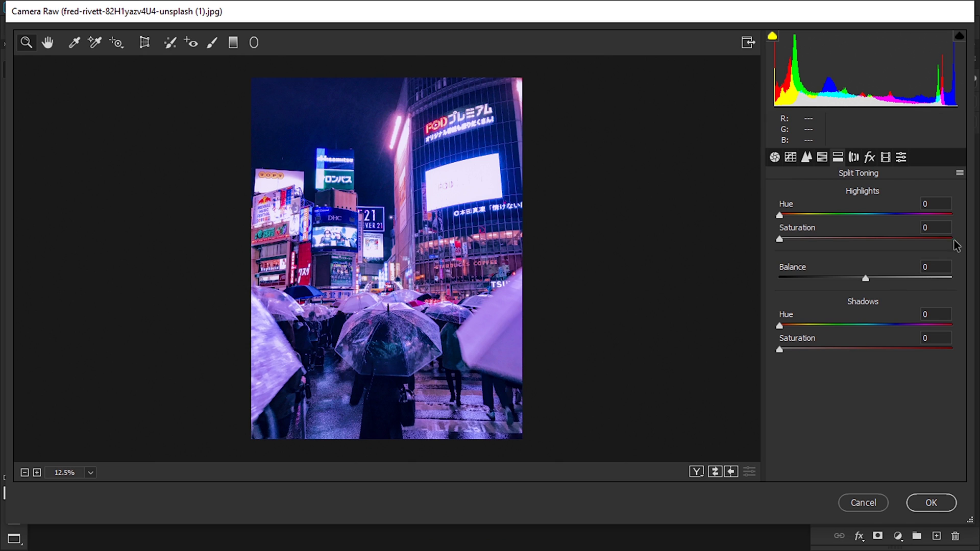
left_click(928, 203)
type("290")
key("Return")
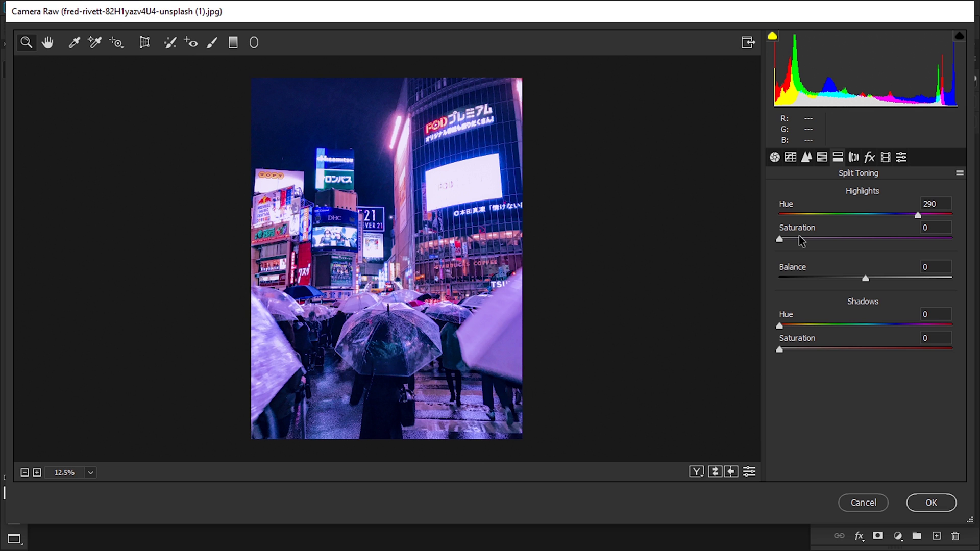
left_click(836, 238)
left_click_drag(836, 239, 938, 238)
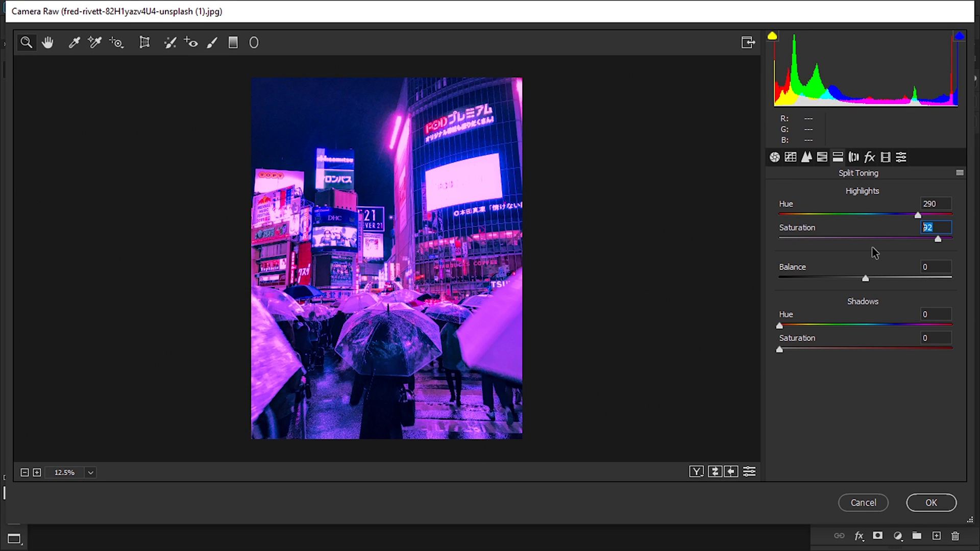
type("30")
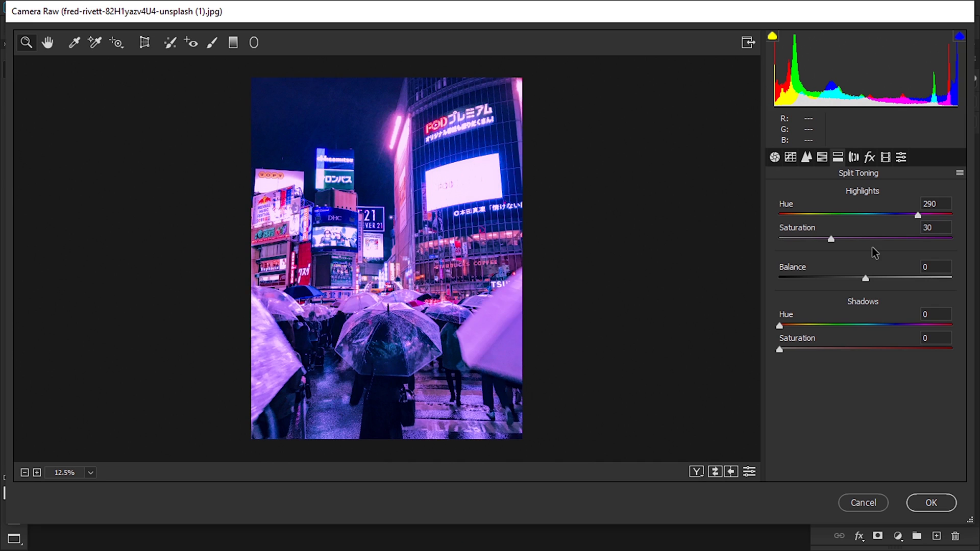
Split-tone the shadows with hue 205 and saturation 20.
left_click(939, 314)
type("205")
left_click(927, 337)
type("20")
key("Return")
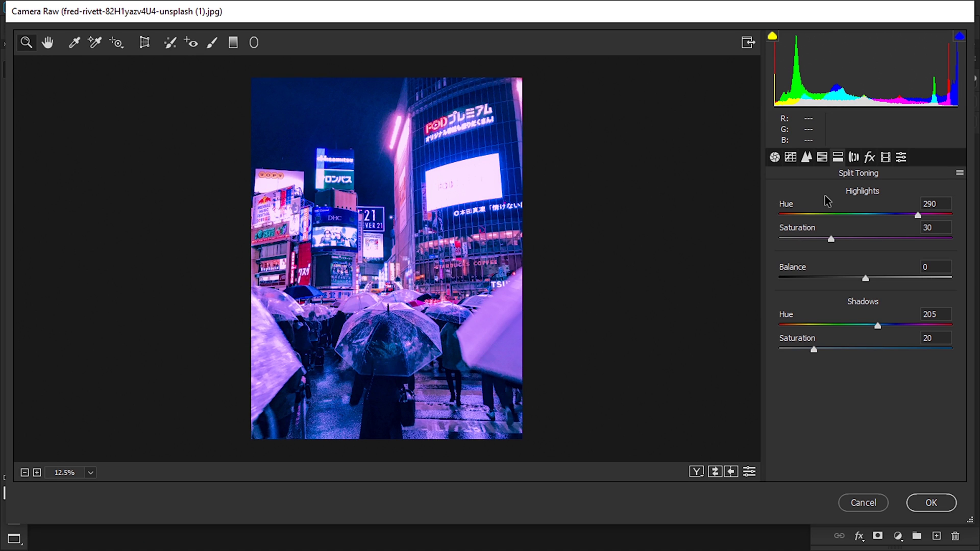
Add a post-crop vignette with amount -30 and apply the Camera Raw adjustments to the copied layer.
left_click(870, 157)
left_click(929, 332)
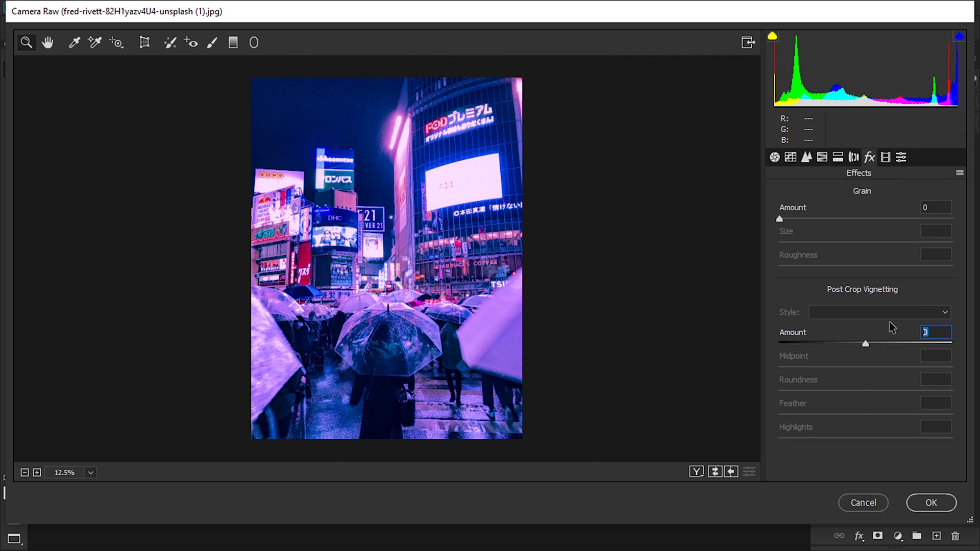
type("-30")
key("Return")
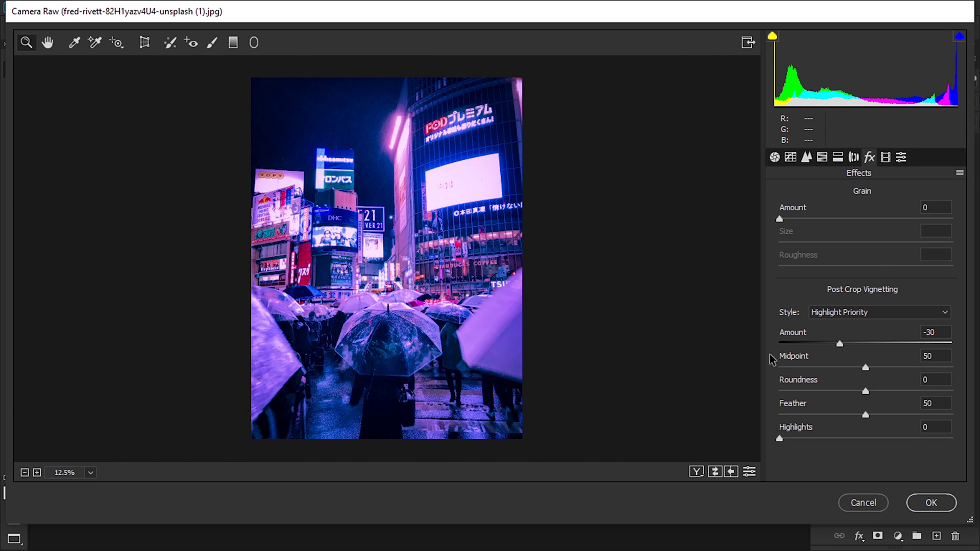
left_click(930, 503)
left_click(822, 149)
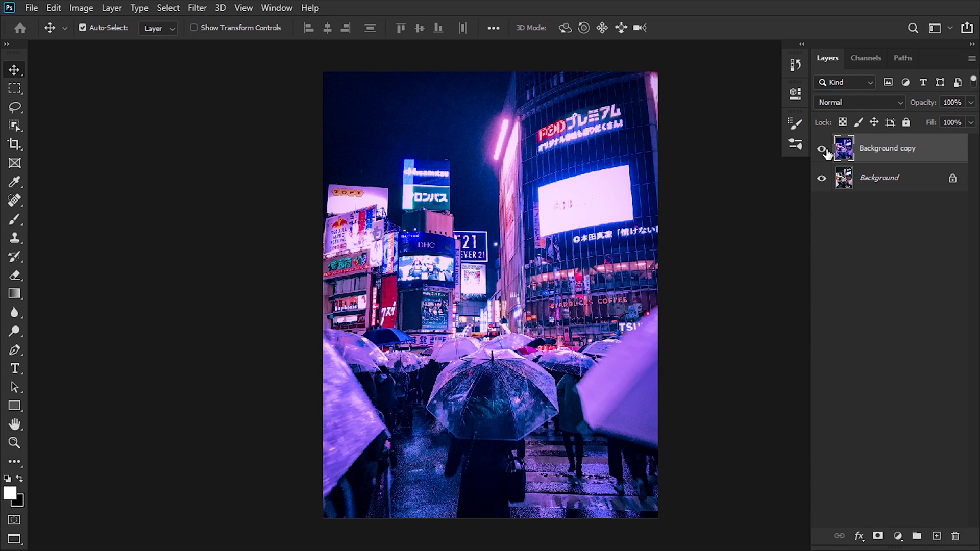
Add a Curves adjustment layer above the copied photo and shape a gentle S-curve by lowering the shadows and raising the highlights.
left_click(897, 536)
left_click(847, 449)
left_click(893, 539)
left_click(896, 354)
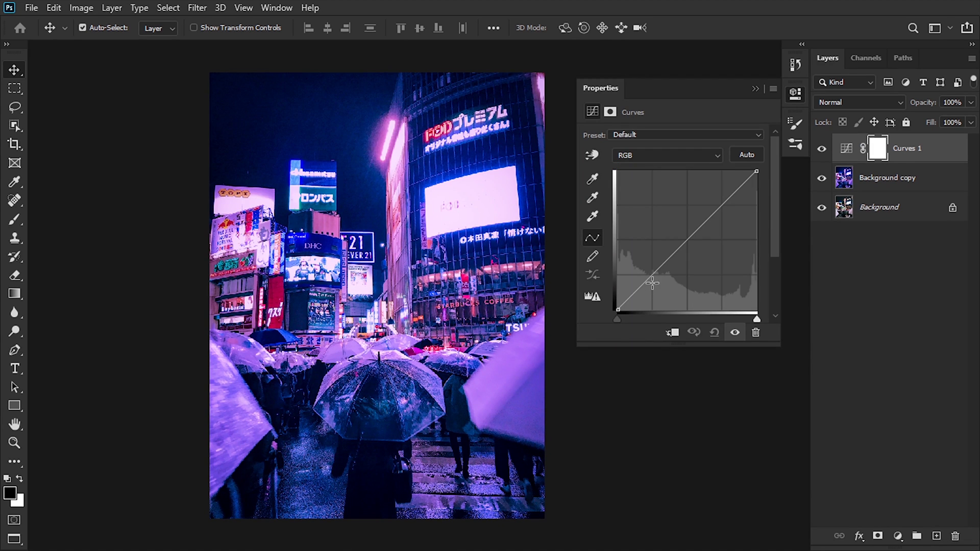
left_click_drag(653, 274, 655, 280)
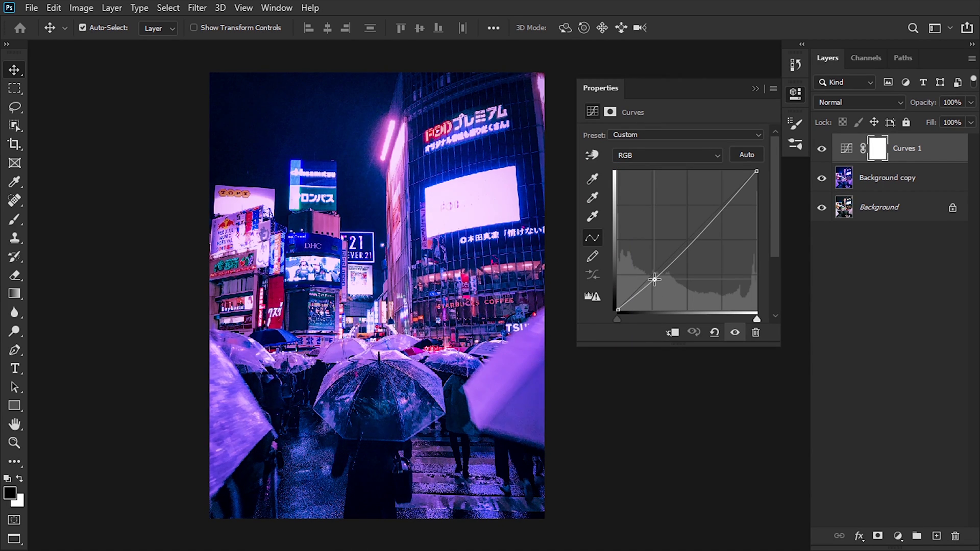
left_click_drag(727, 201, 727, 194)
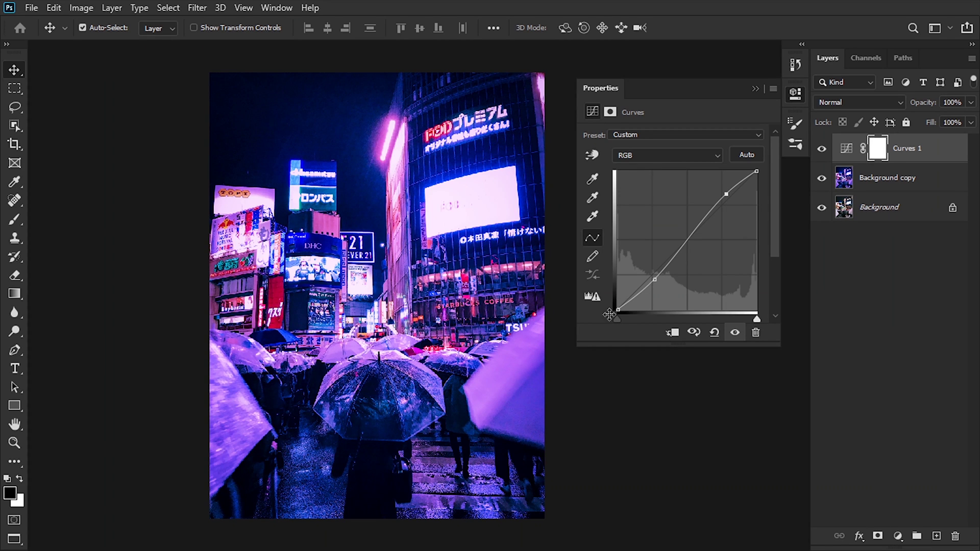
Raise the curve's black point slightly to fade the darkest tones, and close the curve settings.
left_click_drag(618, 310, 608, 322)
left_click_drag(617, 308, 598, 298)
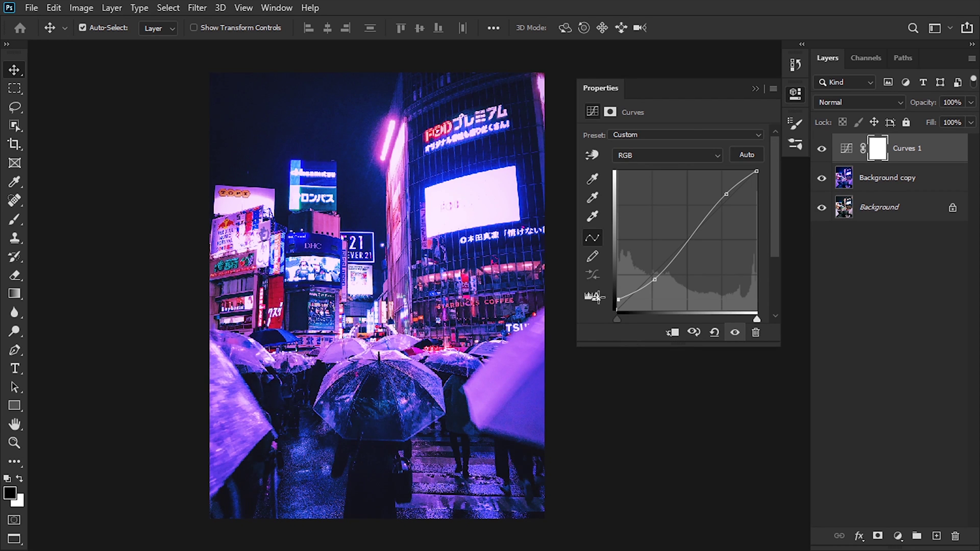
left_click(755, 89)
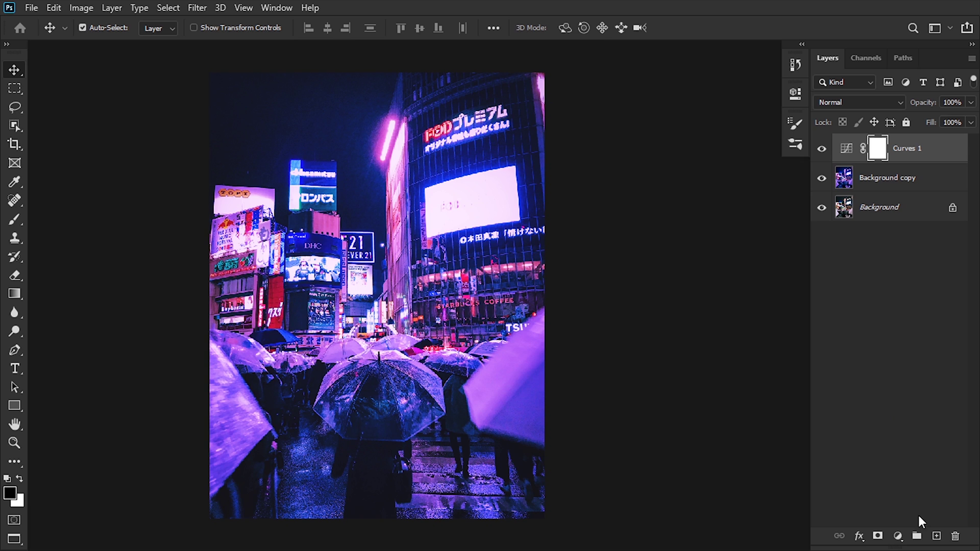
Add a new layer named Haze above the Curves layer and set up a white brush with size 1811 px and 40% flow.
left_click(936, 536)
key("x")
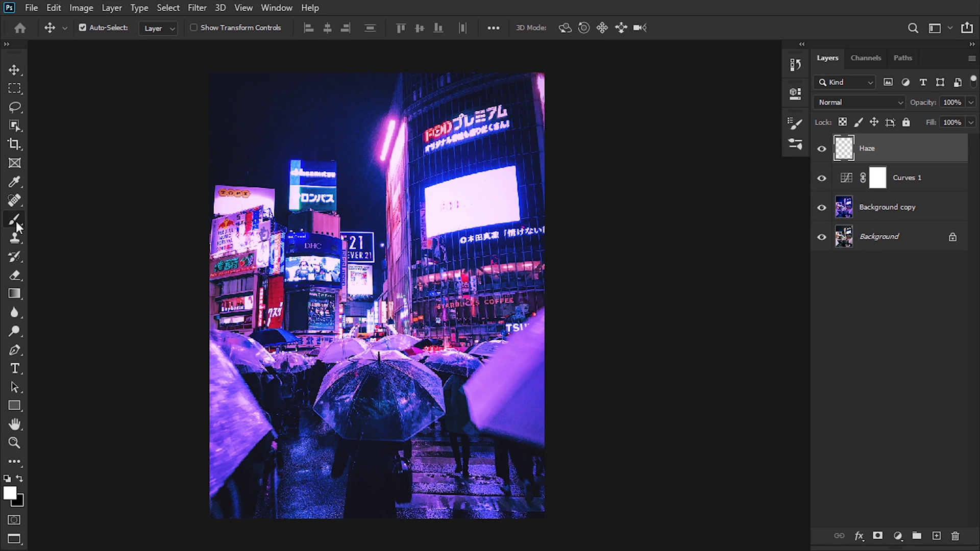
left_click(15, 220)
left_click(103, 28)
left_click_drag(86, 74, 164, 74)
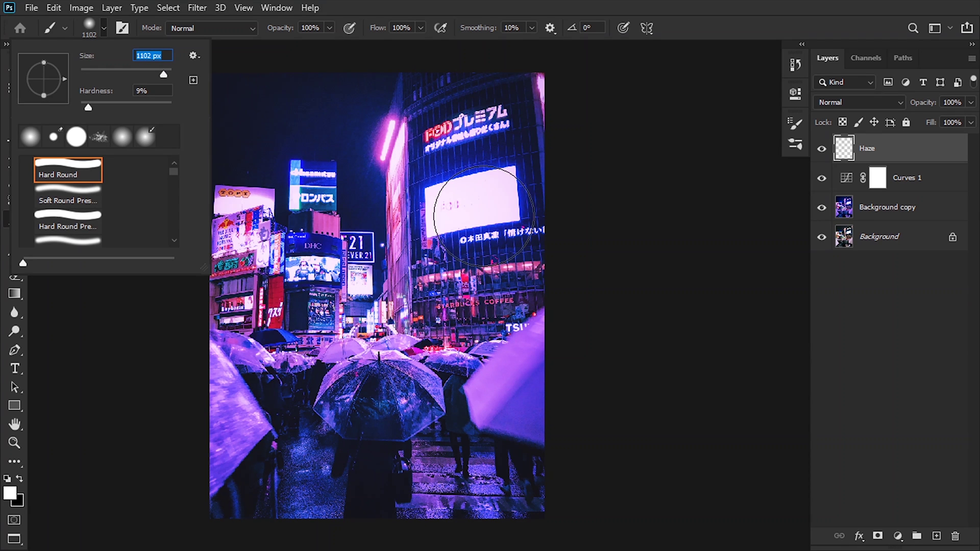
left_click_drag(164, 74, 168, 74)
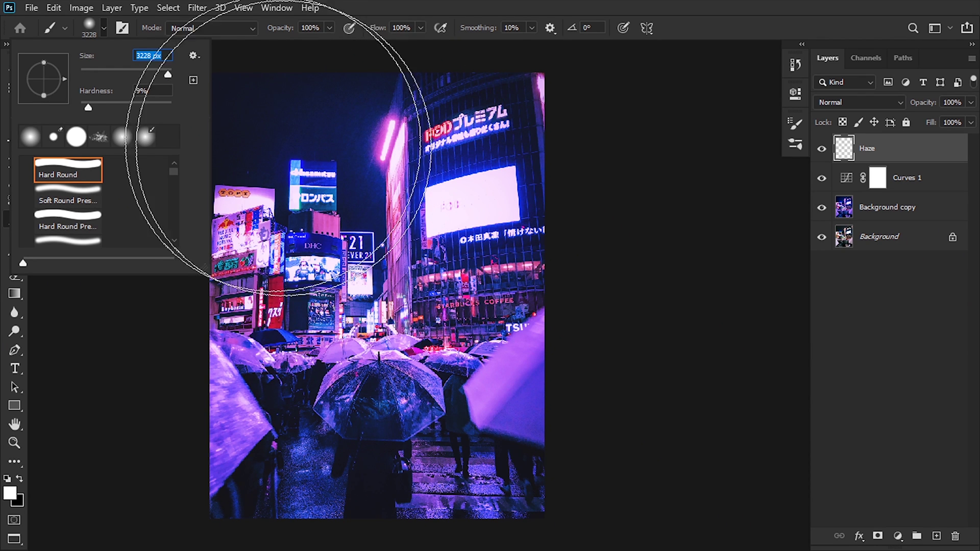
left_click(164, 73)
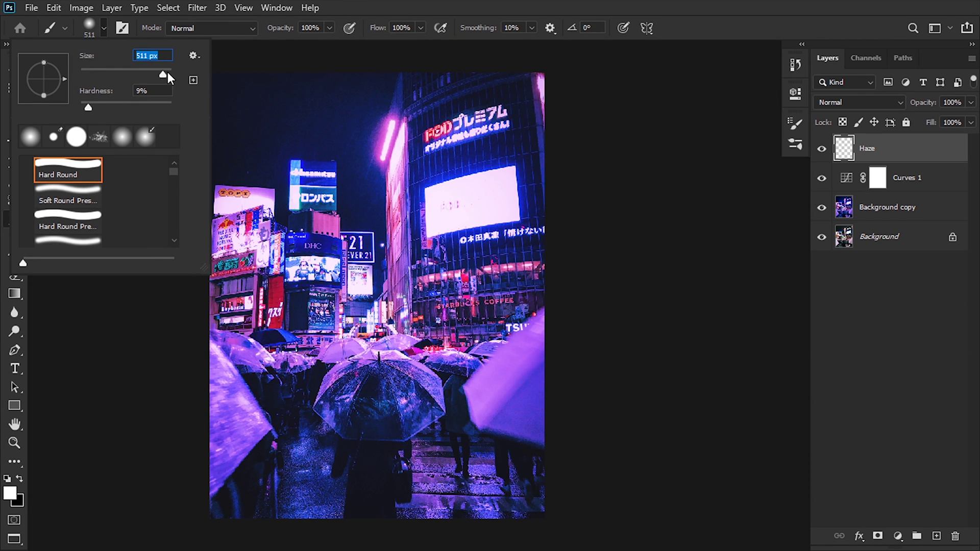
left_click_drag(168, 72, 170, 72)
left_click(412, 28)
type("40")
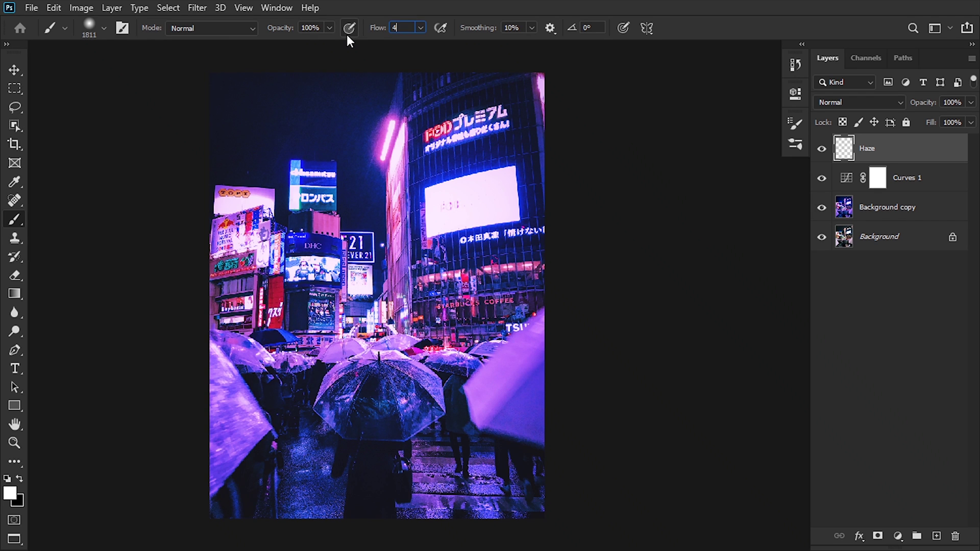
key("Return")
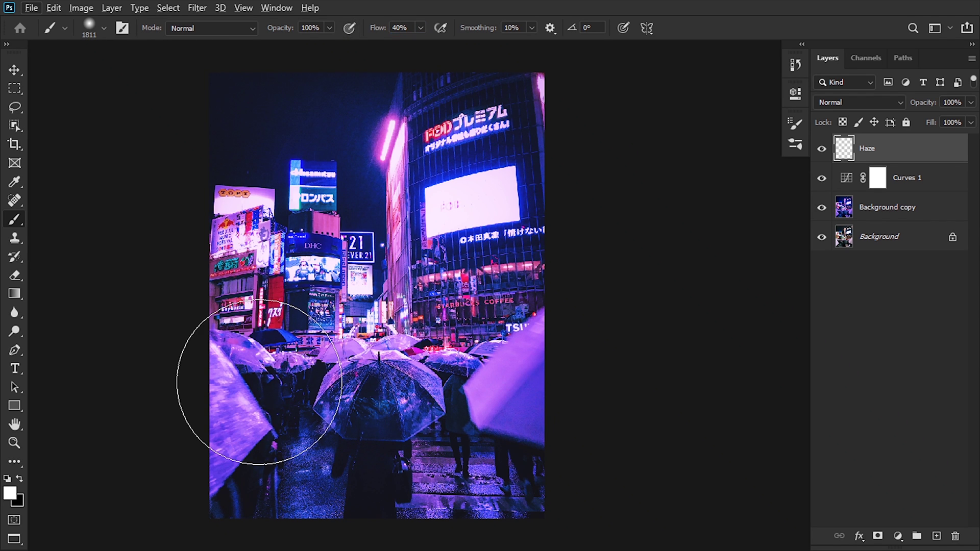
Paint soft haze on the Haze layer around the signs, umbrellas and sky, using pink and violet-blue sampled from the photo.
left_click(319, 219, "alt")
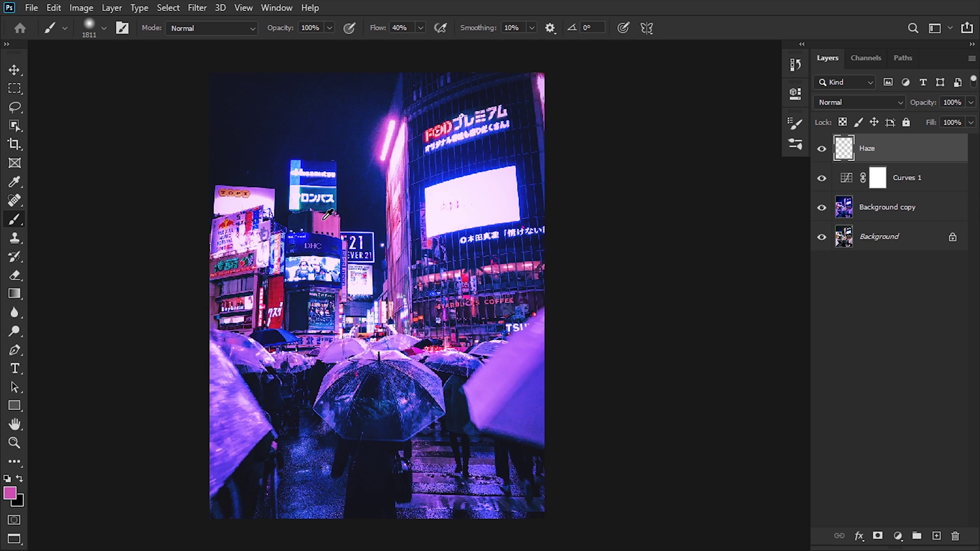
mouse_move(346, 228)
left_mouse_down()
mouse_move(393, 210)
mouse_move(394, 263)
left_mouse_up()
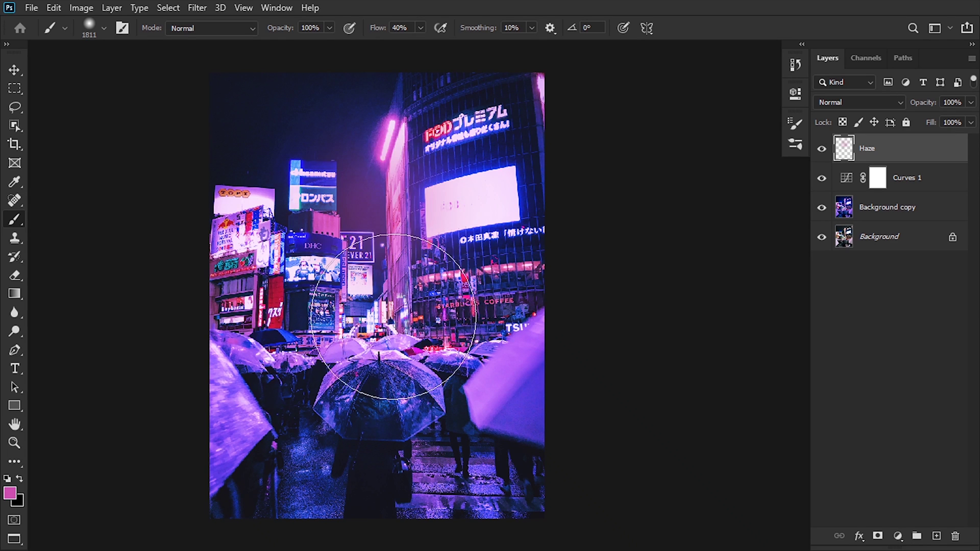
left_click(491, 400)
left_click(237, 336)
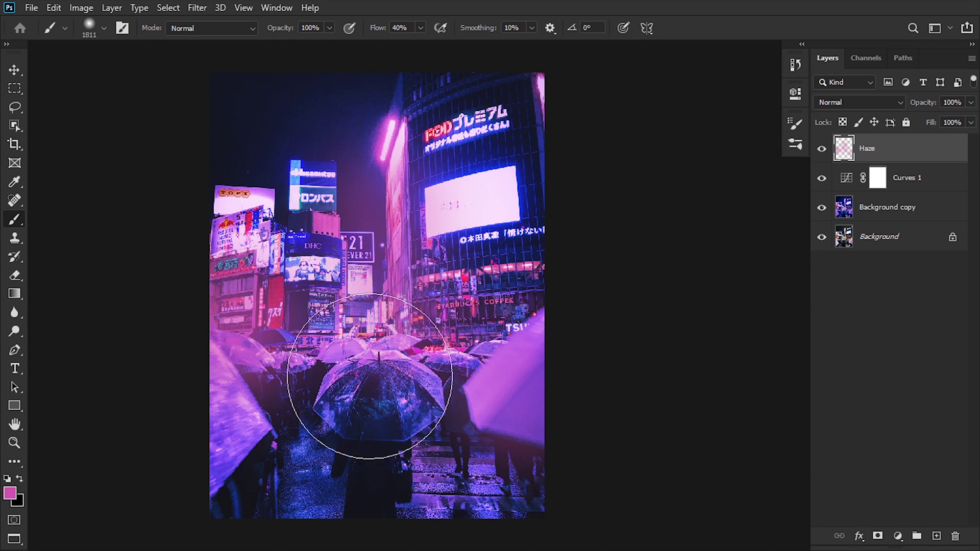
left_click(398, 423, "alt")
mouse_move(536, 197)
left_mouse_down()
mouse_move(559, 99)
mouse_move(523, 121)
left_mouse_up()
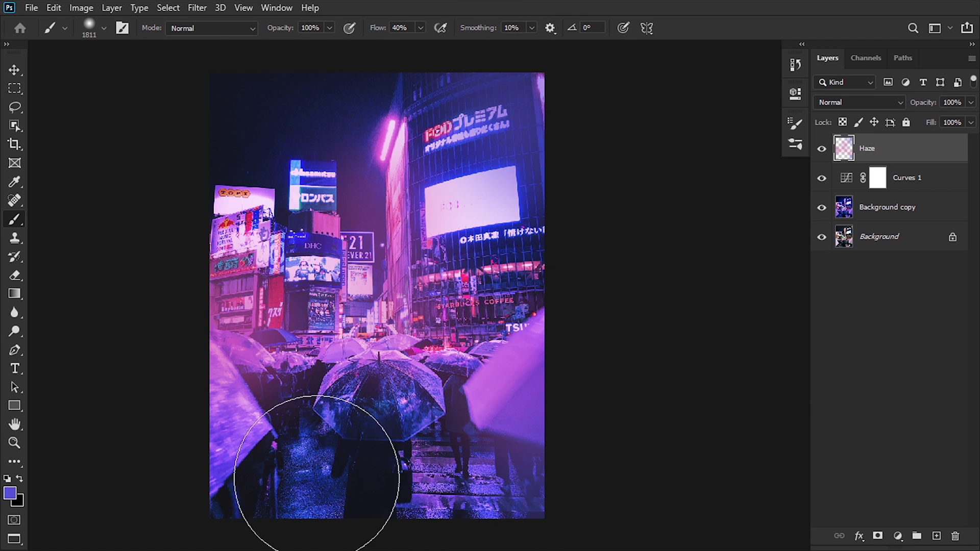
left_click_drag(293, 200, 247, 177)
Set the Haze layer's blend mode to Screen and its opacity to 30%, and compare the photo with and without it.
left_click(876, 102)
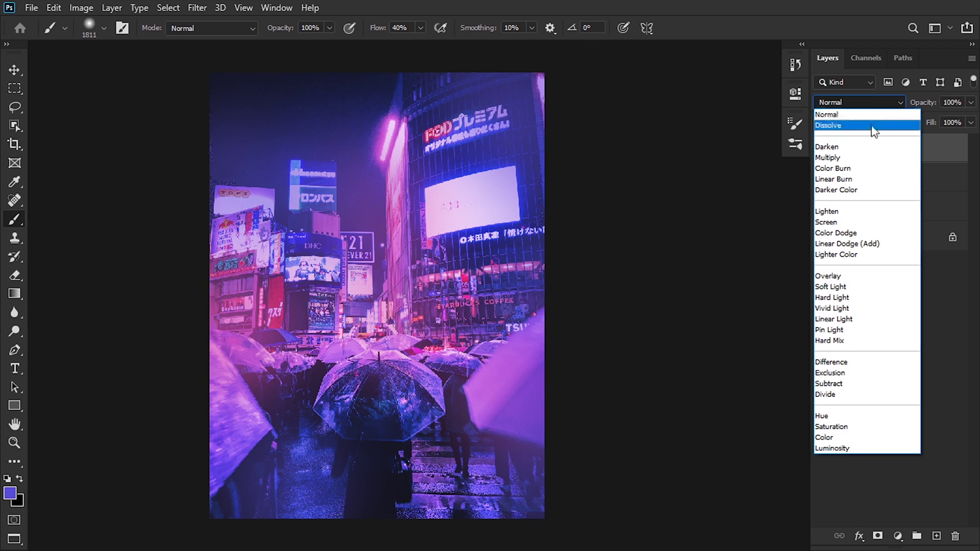
left_click(859, 223)
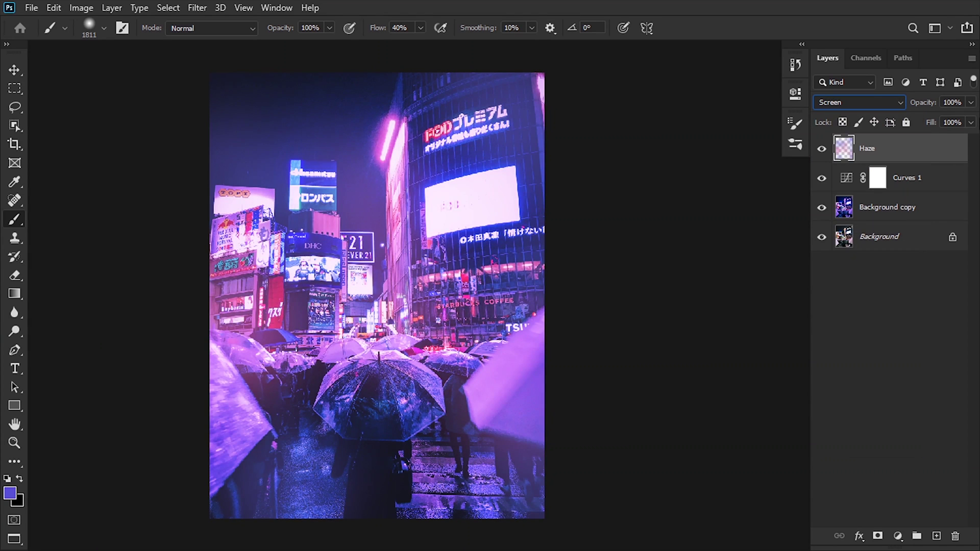
left_click(963, 103)
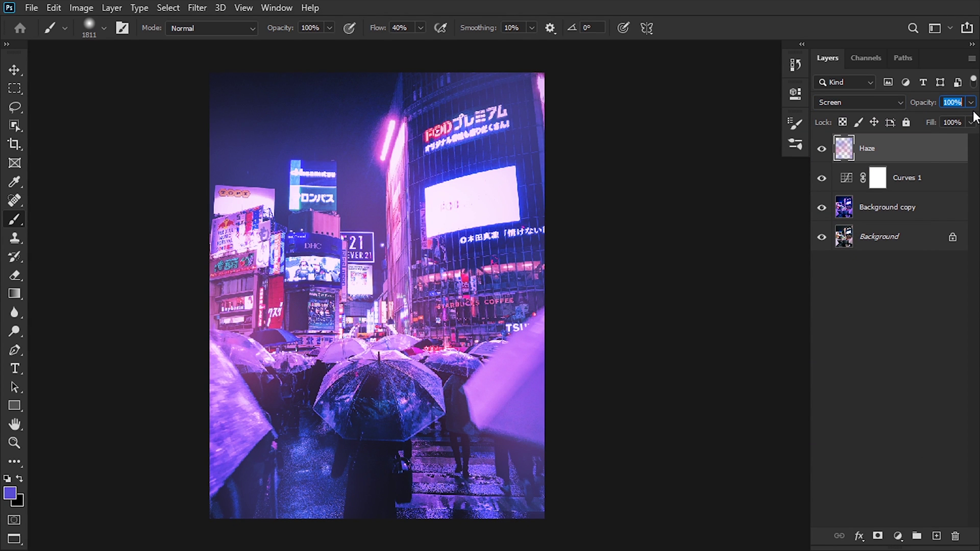
type("30")
key("Return")
key("v")
left_click(821, 152)
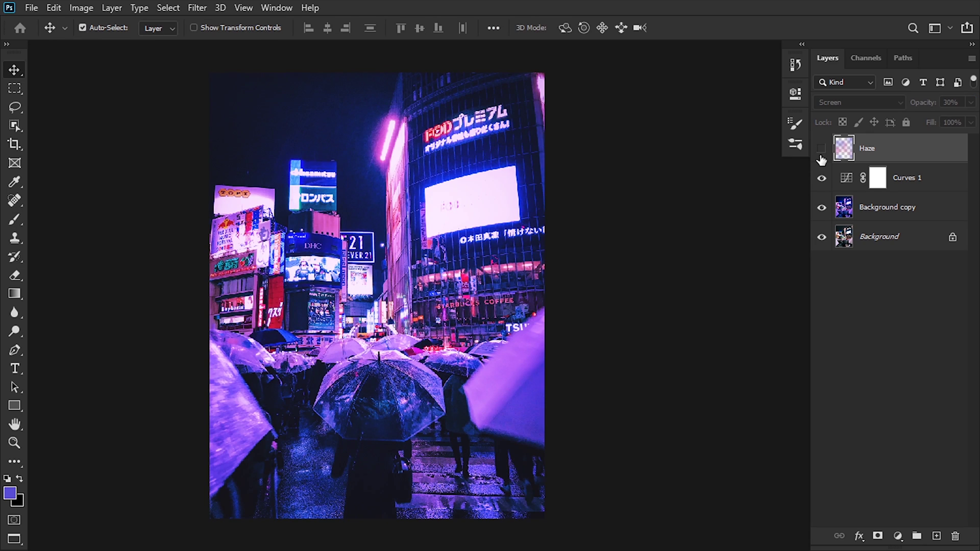
left_click(822, 156)
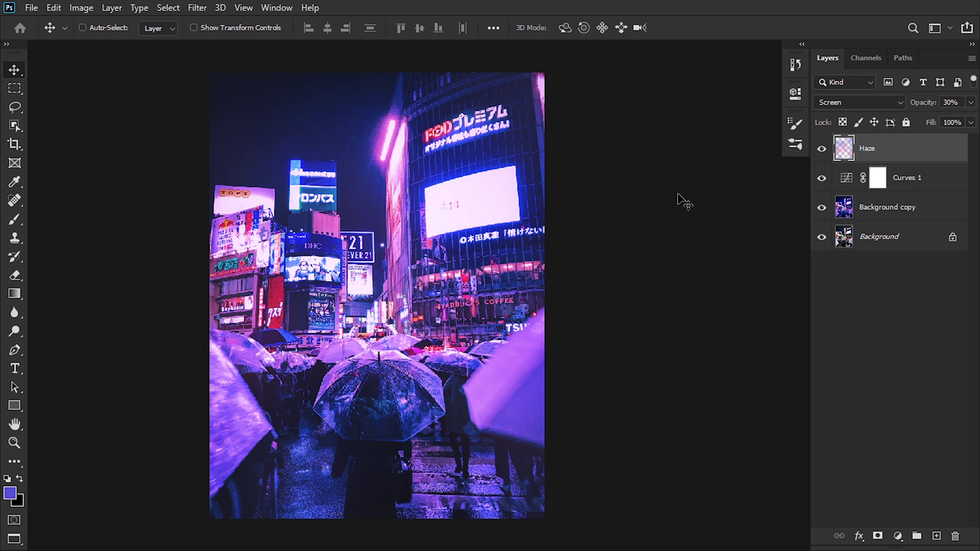
Add a new layer named Neon 1 above the Haze layer.
key("ctrl+shift+n")
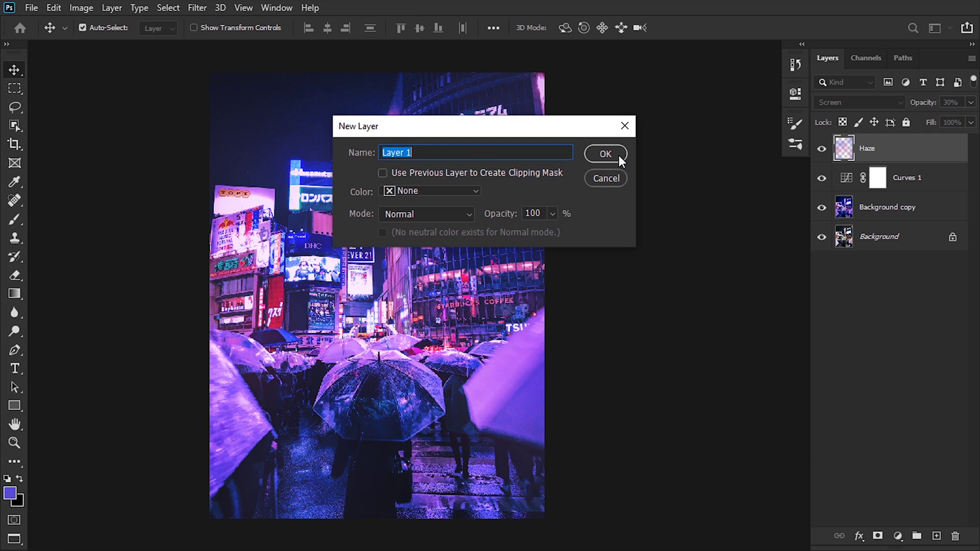
type("Neon 1")
key("Return")
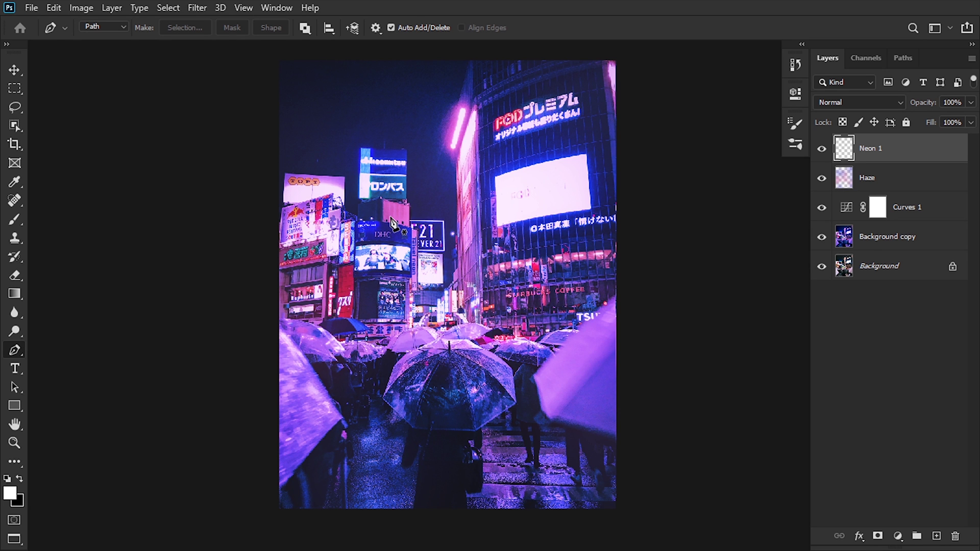
Trace the letter D of the large DHC sign with a closed Pen tool path.
scroll(335, 223, "up", 6)
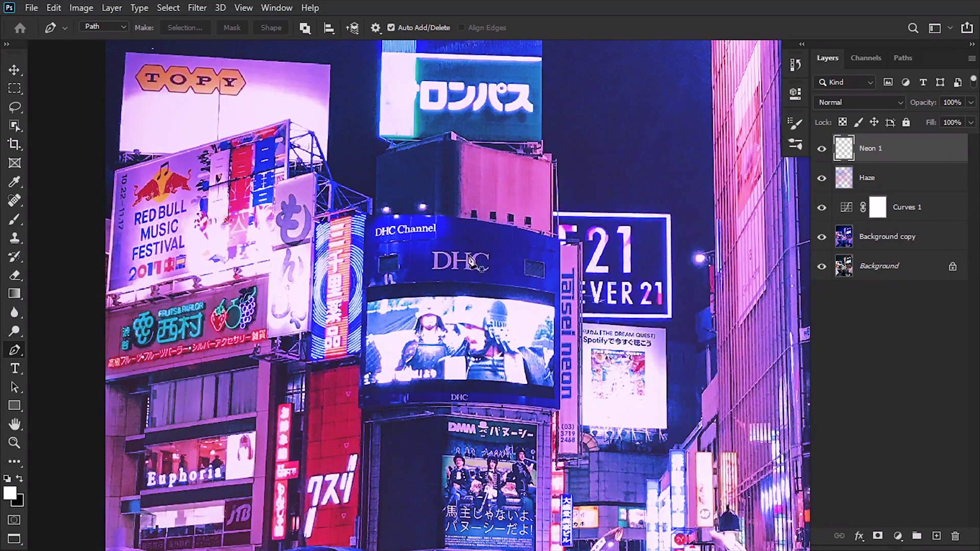
scroll(503, 271, "down", 3)
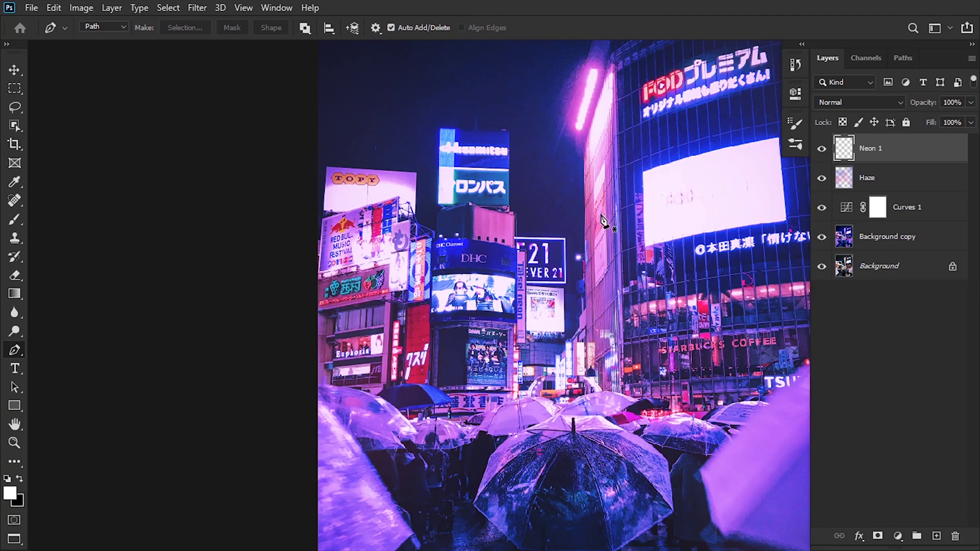
scroll(519, 249, "up", 2)
scroll(388, 275, "up", 8)
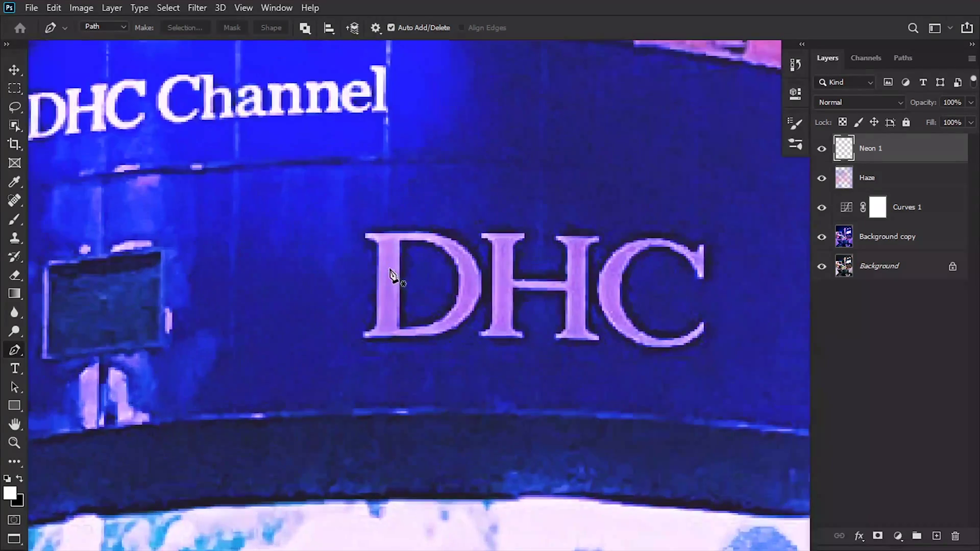
left_click(385, 240)
left_click(384, 329)
left_click(431, 329)
left_click_drag(472, 290, 474, 275)
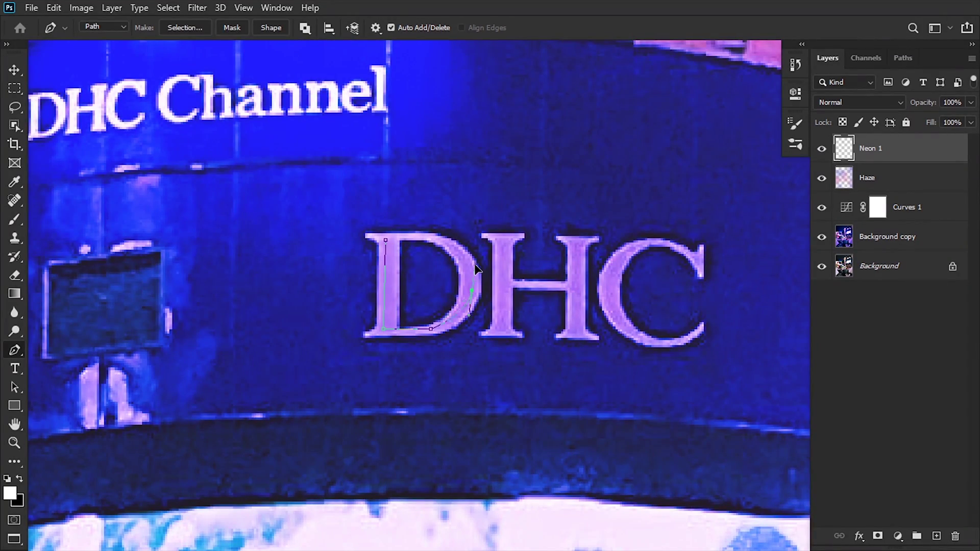
left_click_drag(443, 243, 434, 245)
left_click(386, 240)
Trace the stems and crossbar of the letter H in the DHC sign with Pen tool paths.
scroll(528, 240, "up", 2)
left_click(470, 243)
left_click(470, 354)
left_click(470, 296)
left_click(564, 298)
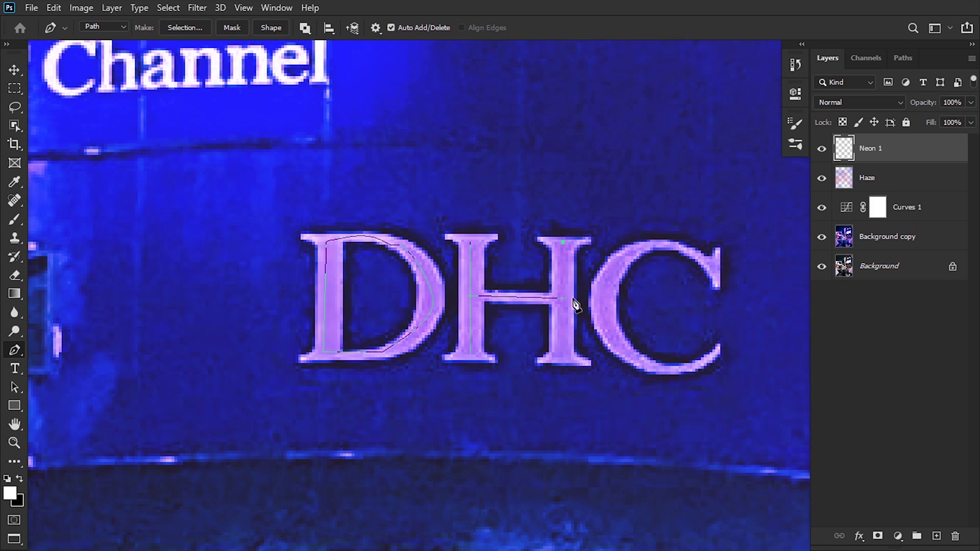
Trace the letter C of the DHC sign with an open curved Pen tool path.
left_click(718, 281)
left_click(715, 263)
left_click_drag(660, 245, 634, 249)
left_click_drag(608, 318, 628, 363)
left_click_drag(678, 367, 715, 364)
left_click(718, 354)
scroll(615, 212, "down", 2)
scroll(614, 212, "up", 2)
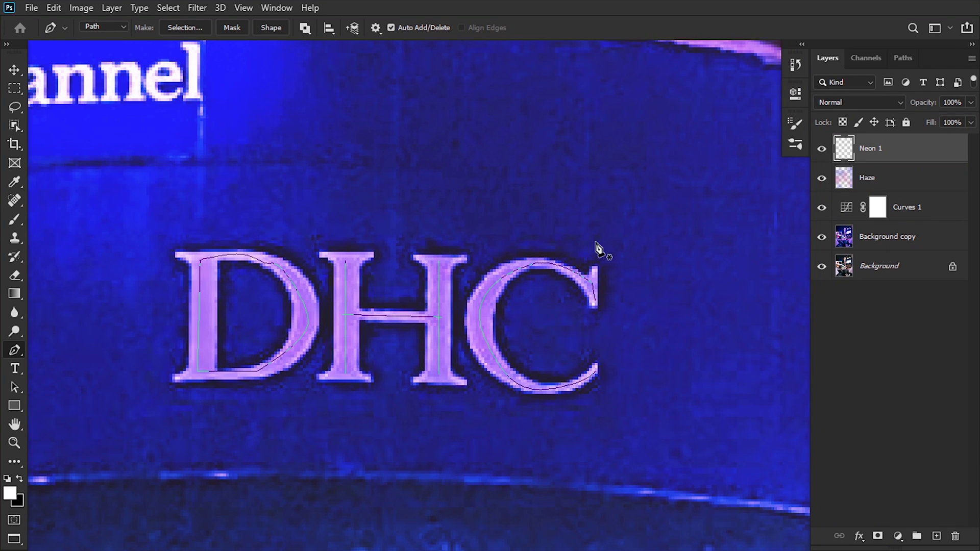
Draw a closed, curved four-sided frame path around the blue band holding the large DHC letters.
scroll(245, 192, "down", 4)
left_click(239, 195)
left_click(236, 275)
left_click_drag(612, 288, 749, 333)
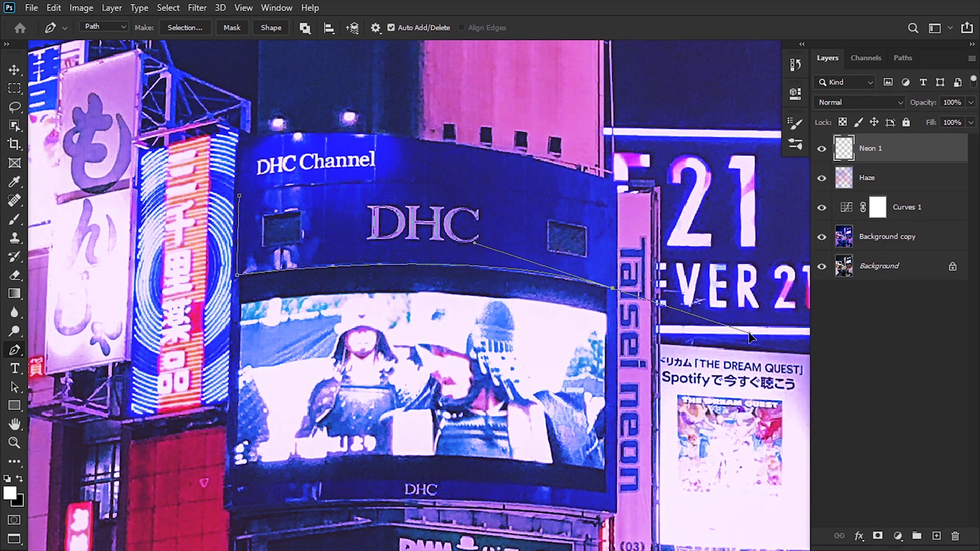
left_click(613, 288, "alt")
left_click(614, 208)
left_click_drag(239, 195, 243, 207)
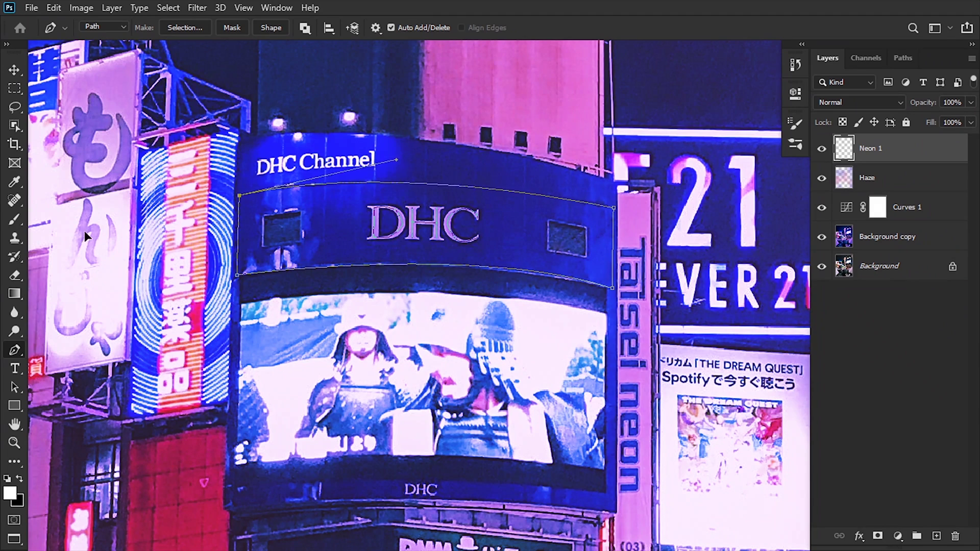
Set the brush to a Hard Round tip with a size of 4 px and 100% hardness.
scroll(419, 197, "up", 2)
key("b")
left_click(15, 351)
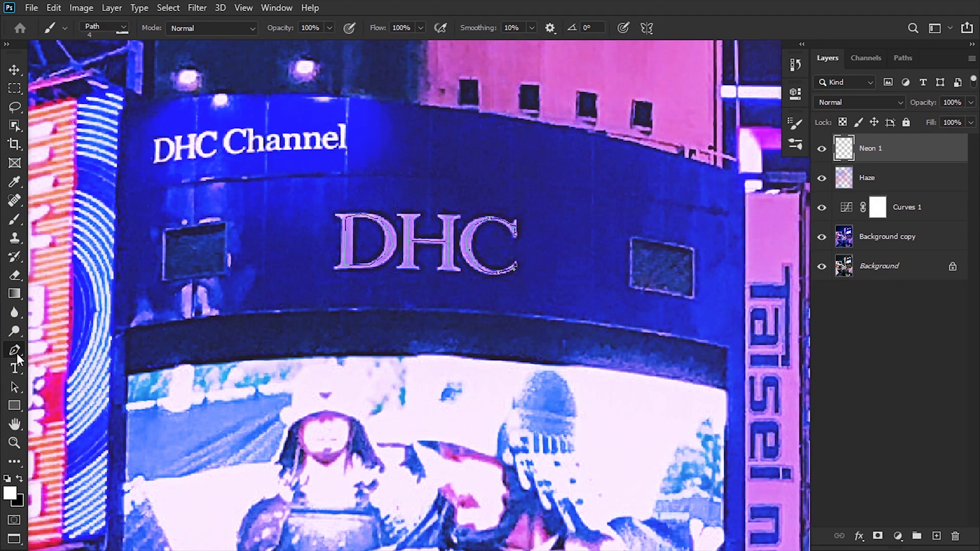
key("ctrl+0")
left_click(10, 222)
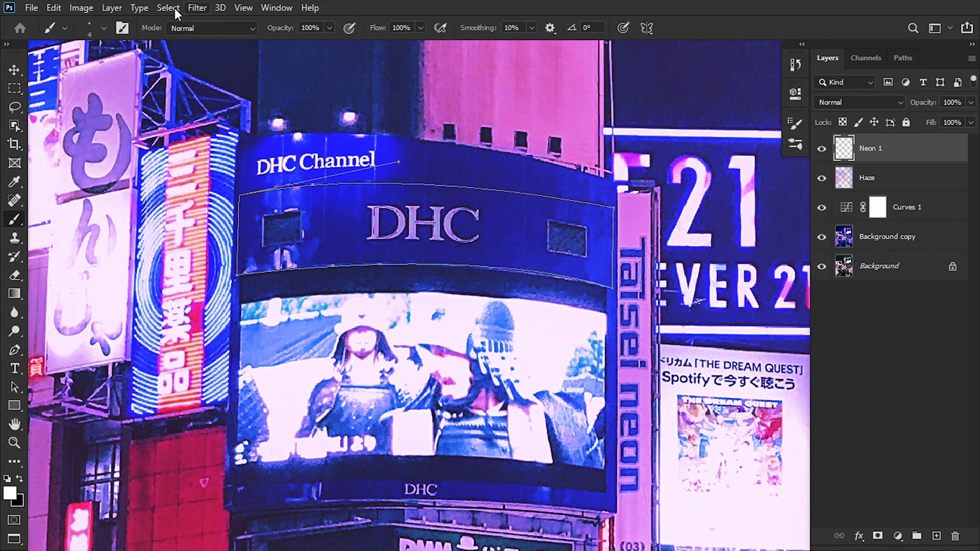
left_click(104, 28)
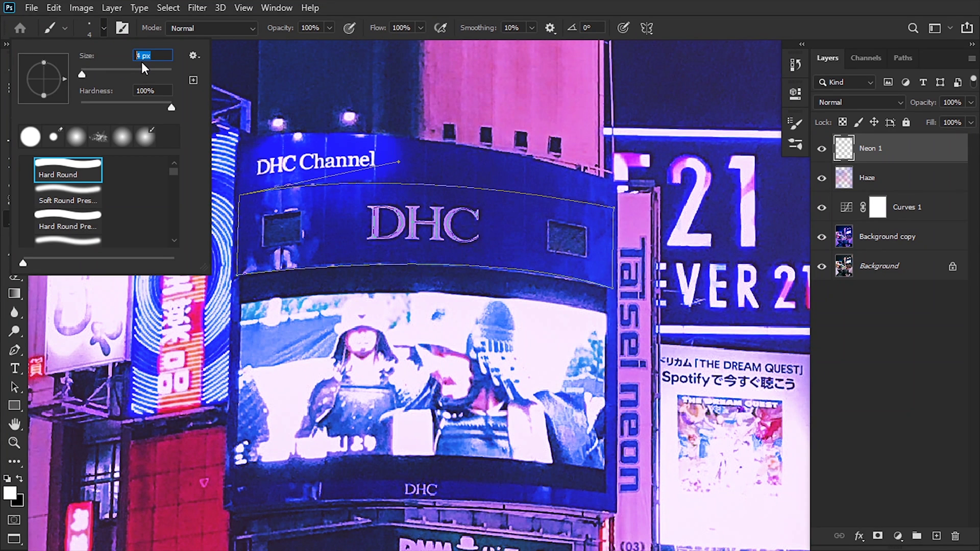
key("Return")
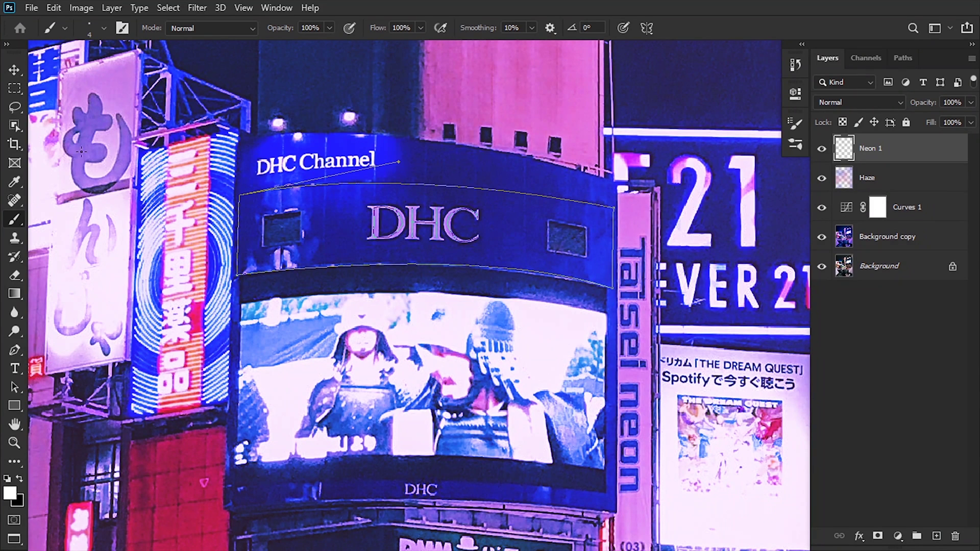
Stroke the DHC letter and frame paths with the white Brush, Simulate Pressure off, and clear the paths.
left_click(14, 351)
right_click(397, 217)
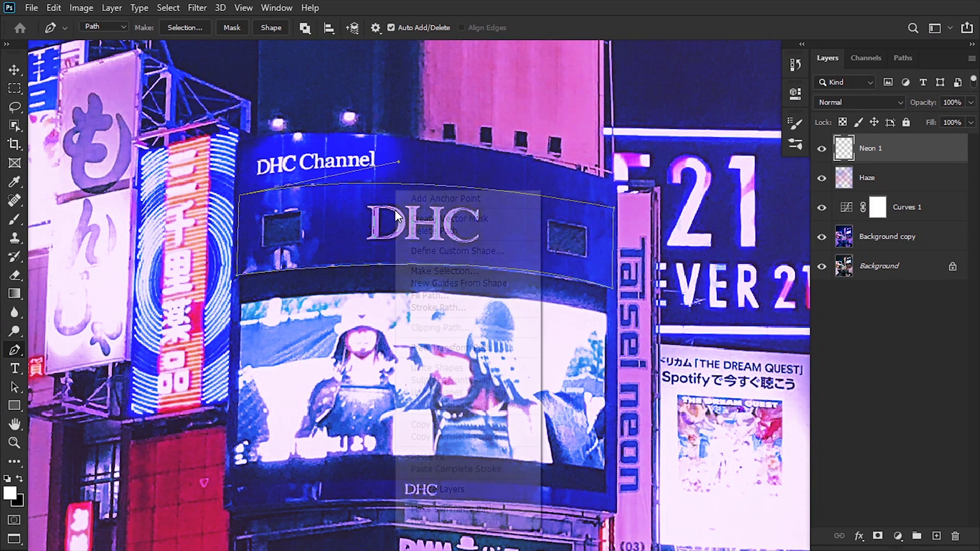
left_click(429, 307)
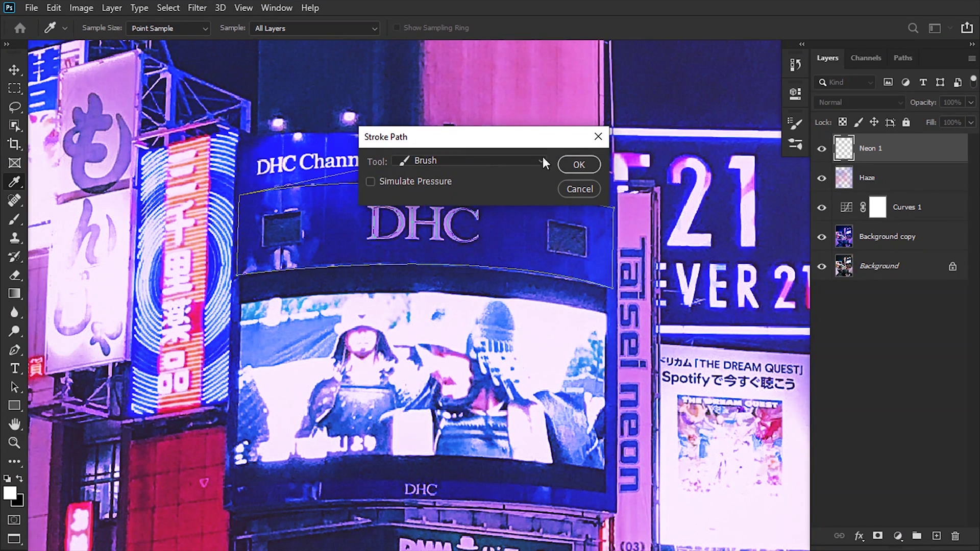
left_click(578, 164)
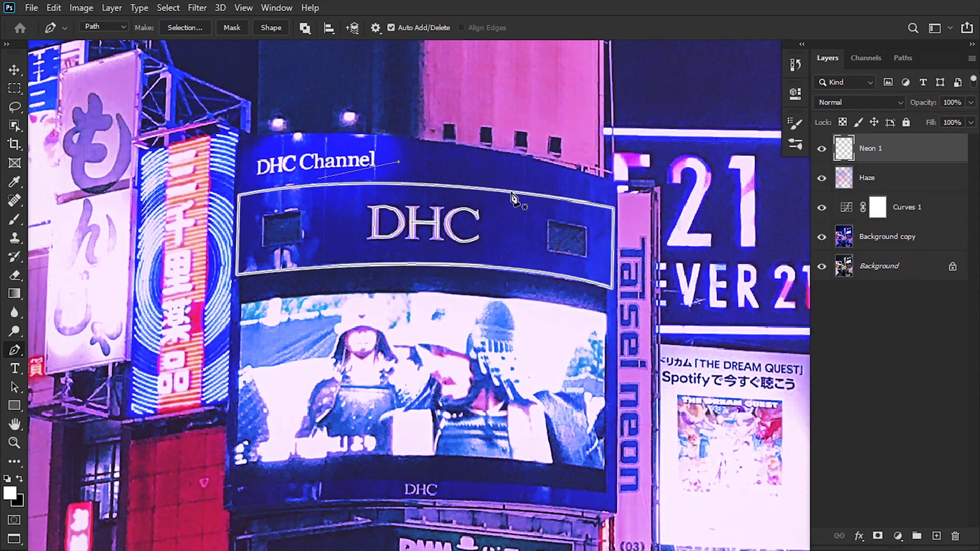
scroll(483, 188, "down", 5)
scroll(541, 187, "up", 4)
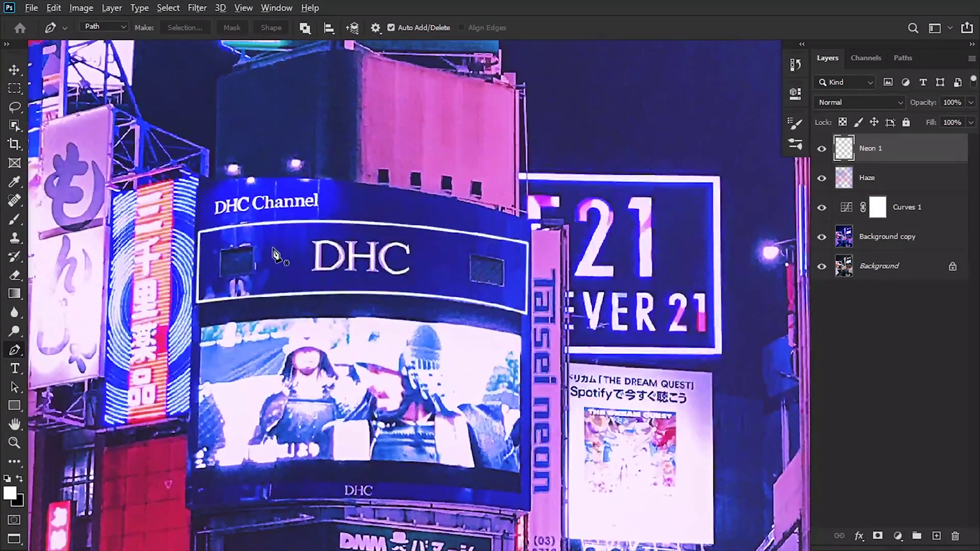
scroll(276, 256, "up", 2)
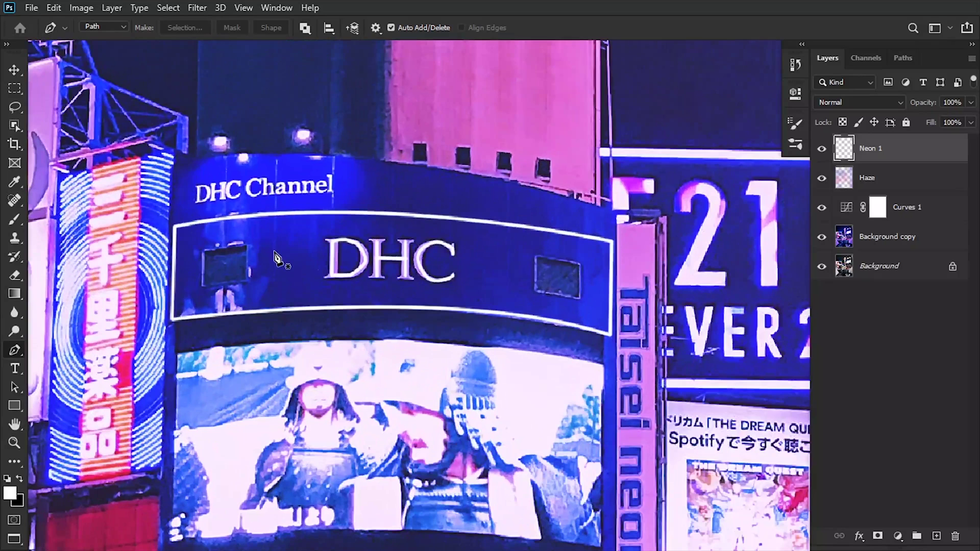
Add a Color Overlay to the Neon 1 layer with cyan color 00fffc and 25% opacity.
double_click(901, 153)
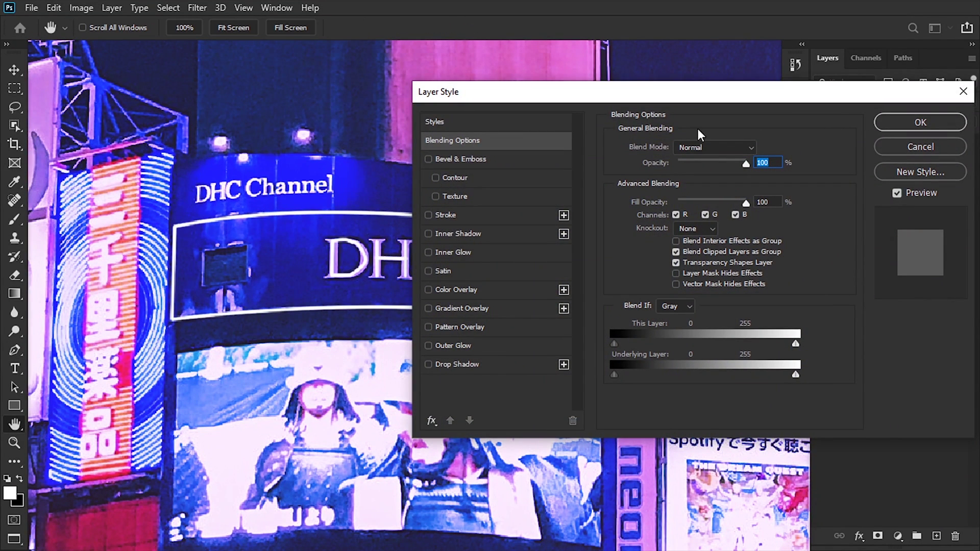
left_click(438, 291)
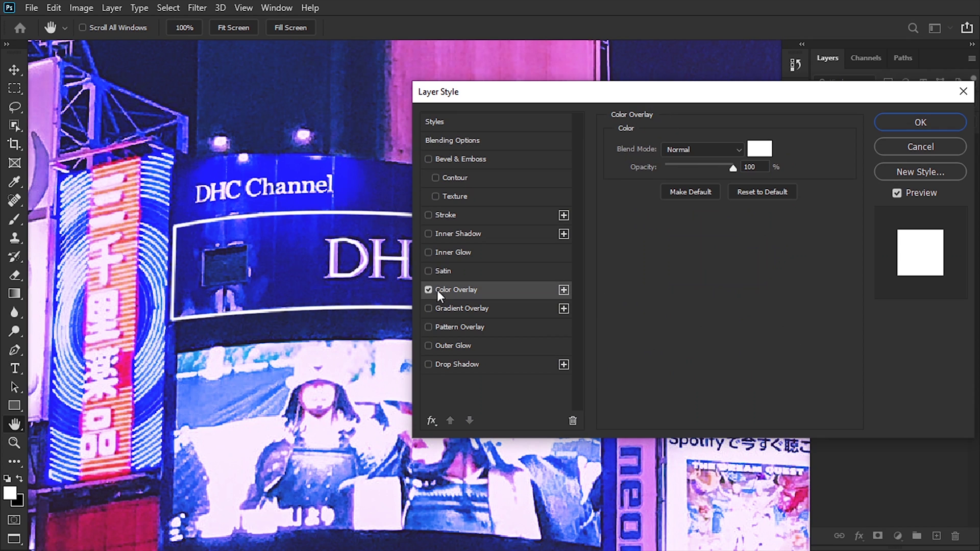
left_click(760, 150)
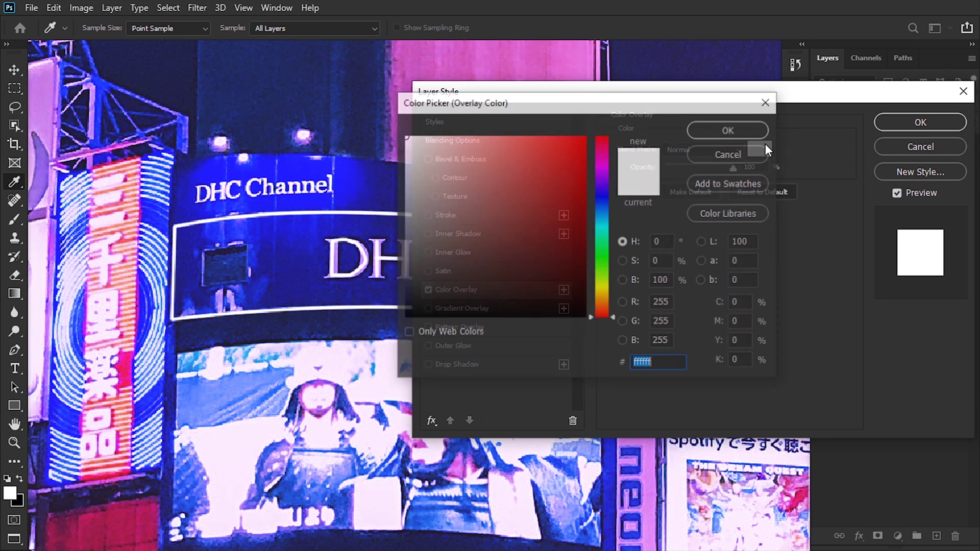
left_click(606, 228)
left_click_drag(549, 190, 678, 114)
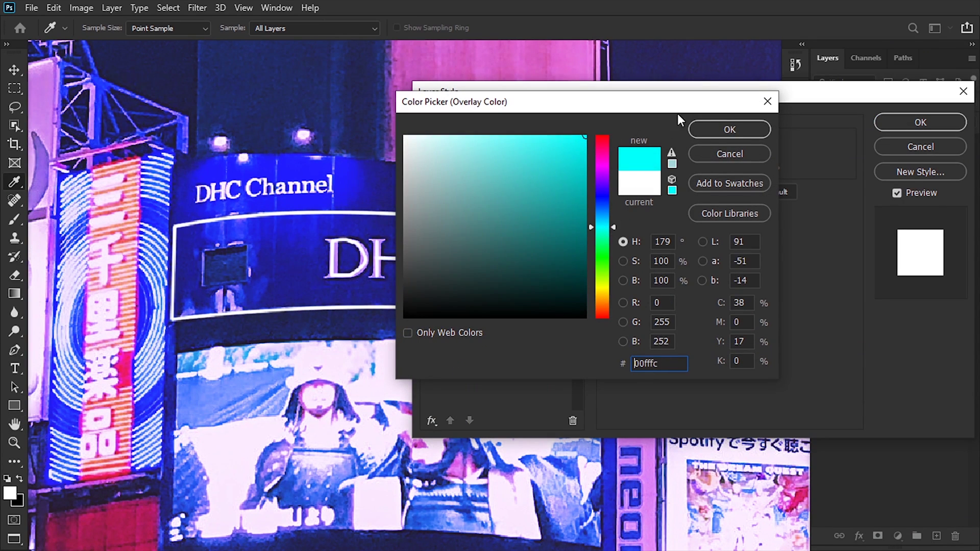
left_click(744, 128)
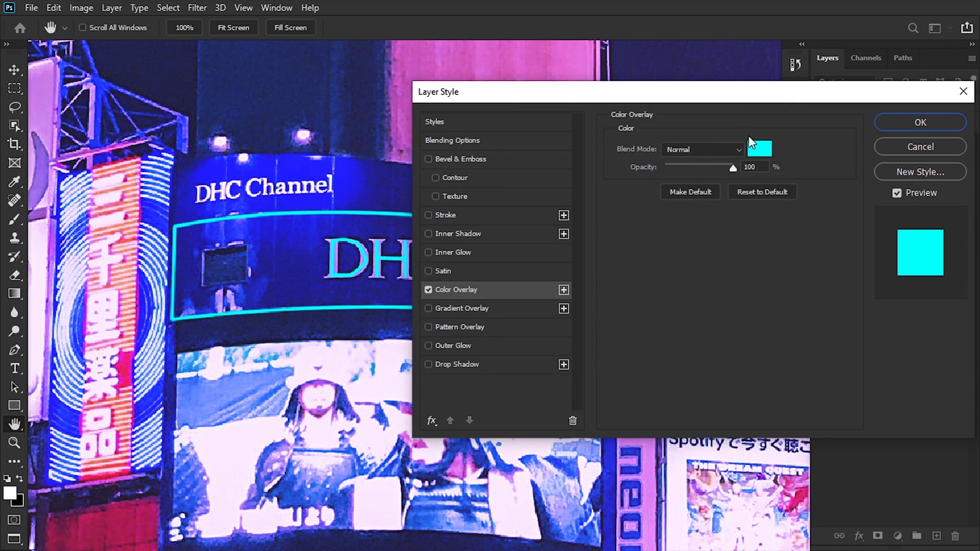
left_click_drag(732, 165, 682, 168)
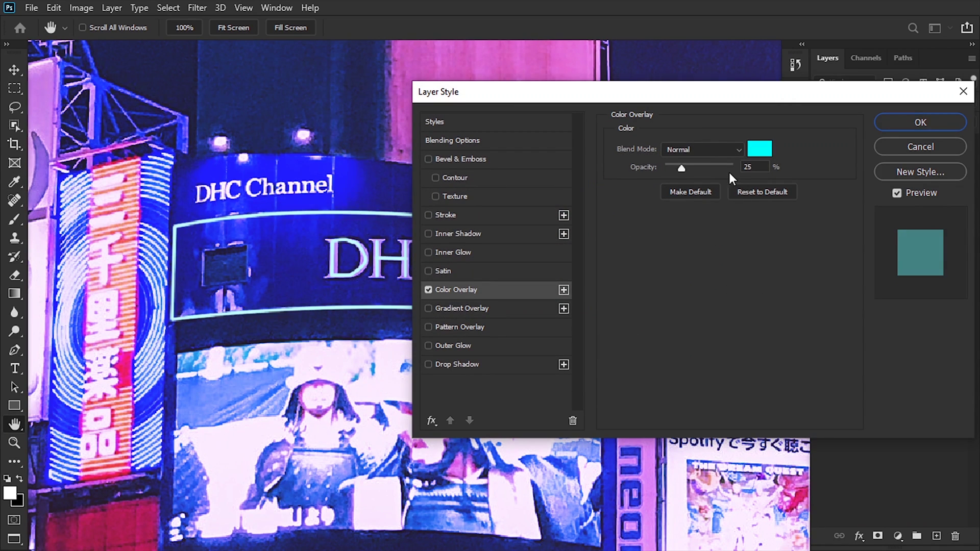
left_click(766, 168)
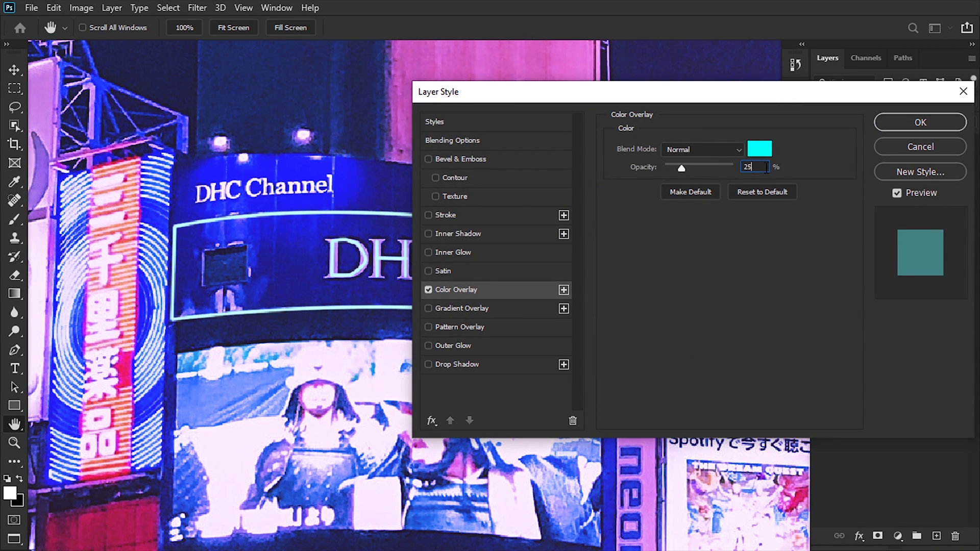
Add an Inner Glow to the Neon 1 layer in Linear Dodge (Add) mode with 67% opacity, sourced from the center.
left_click(450, 253)
left_click(727, 148)
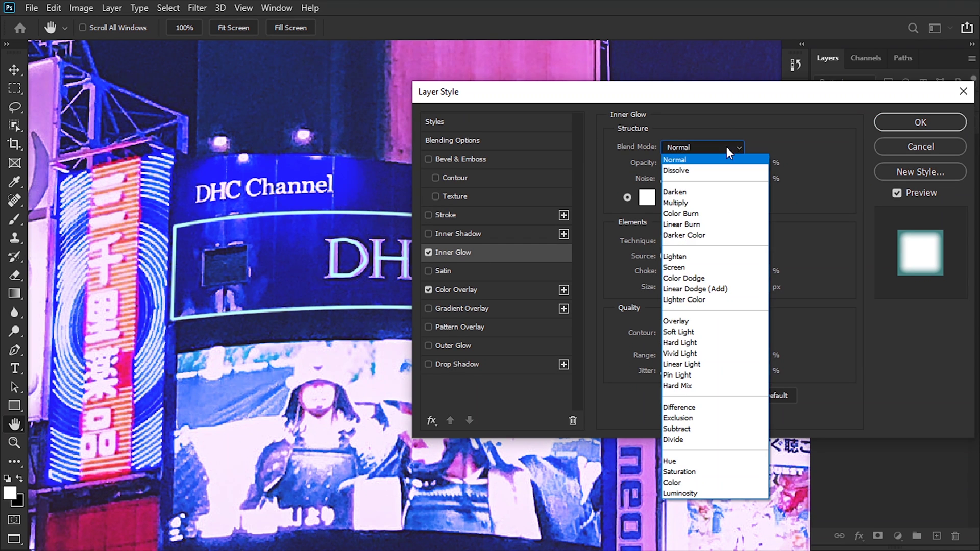
left_click(721, 286)
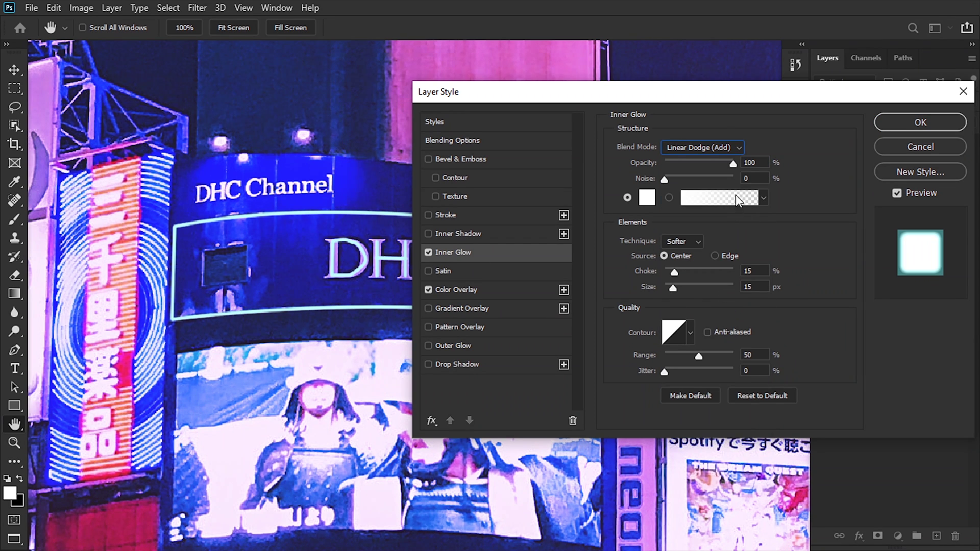
key("Tab")
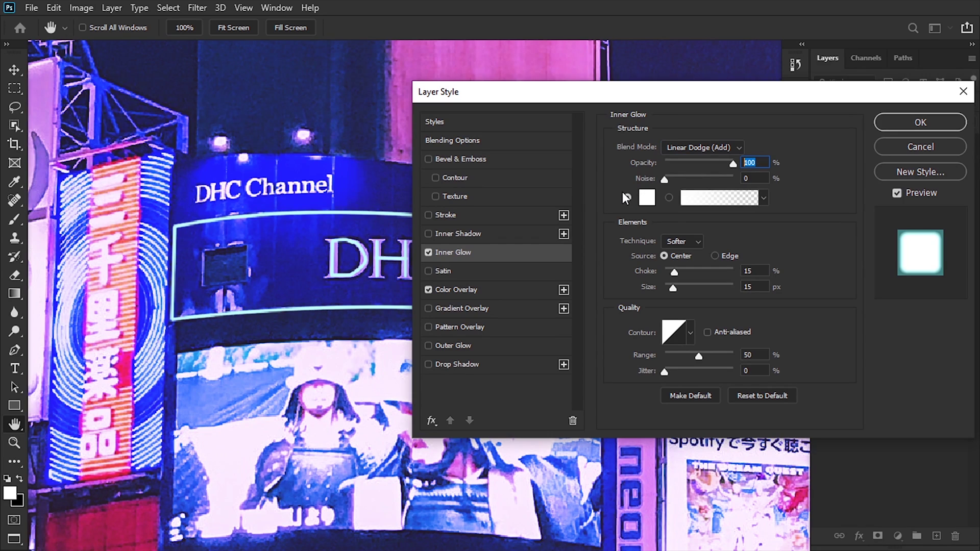
type("67")
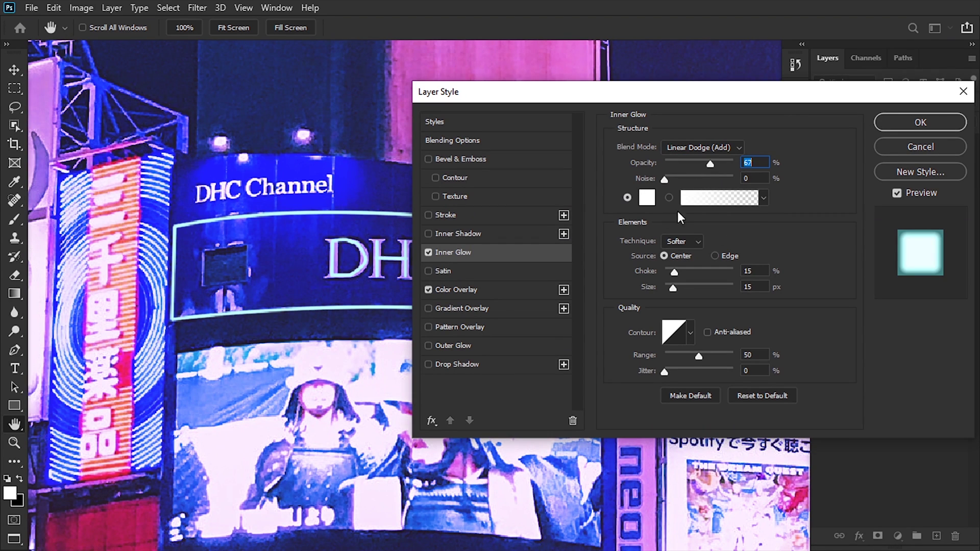
left_click(679, 257)
left_click(920, 119)
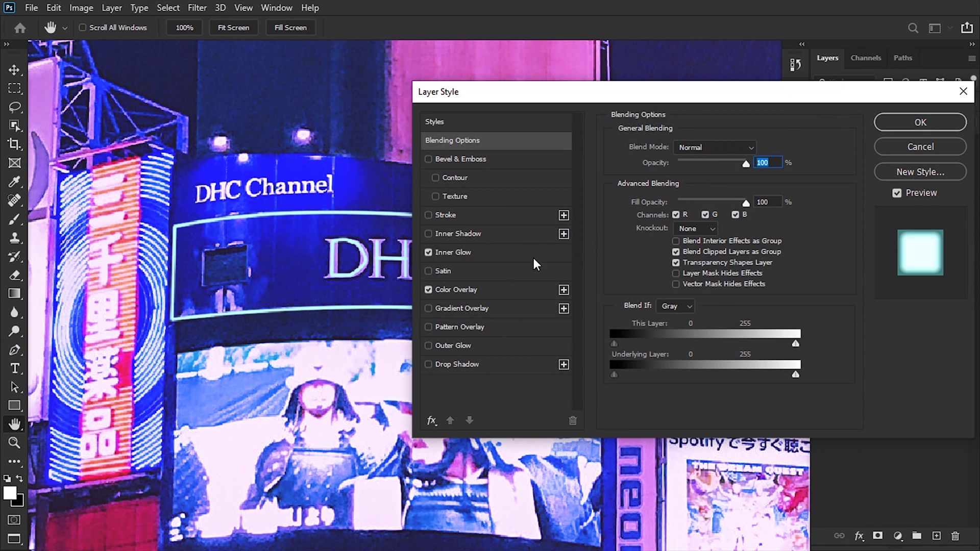
Add an Outer Glow to the Neon 1 layer in Linear Dodge (Add) mode with 50% opacity, 2% spread and 25 px size.
left_click(467, 345)
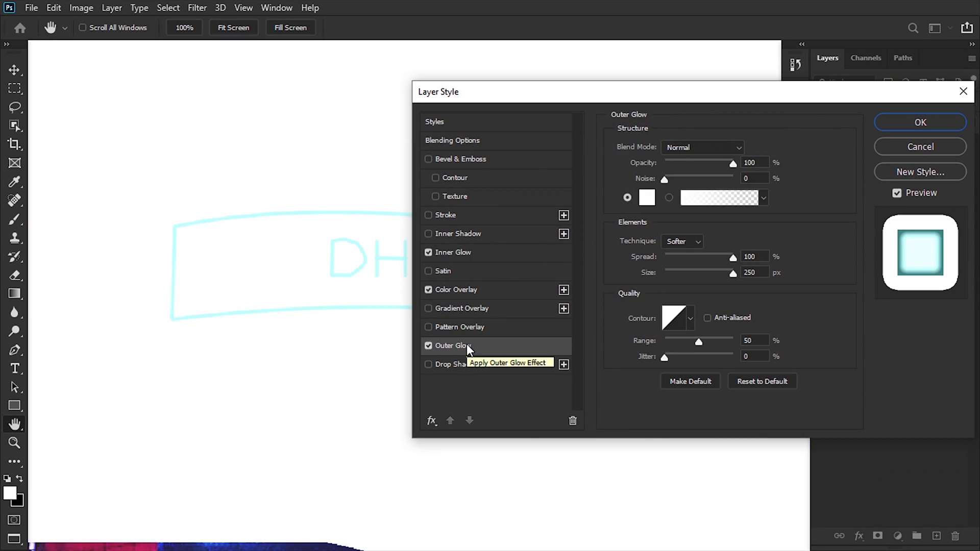
left_click(695, 147)
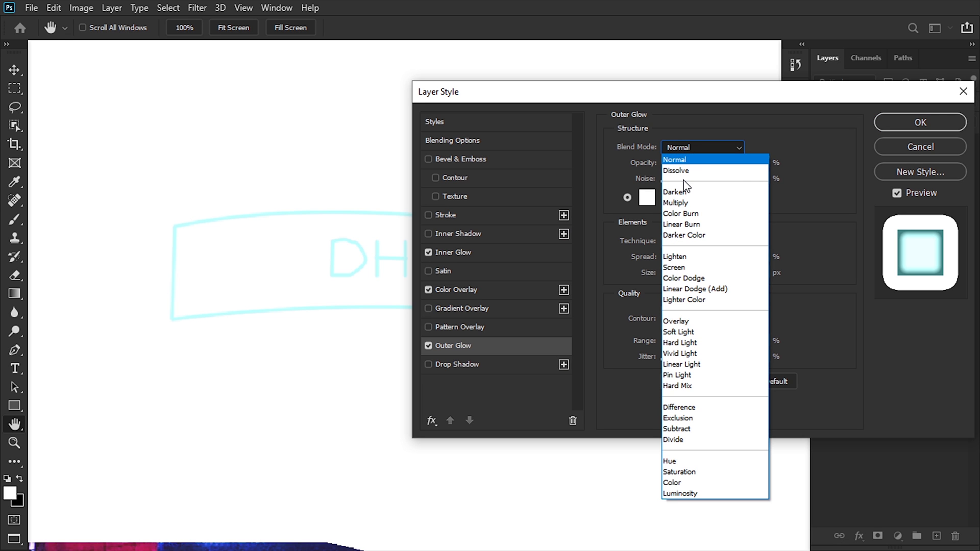
left_click(696, 289)
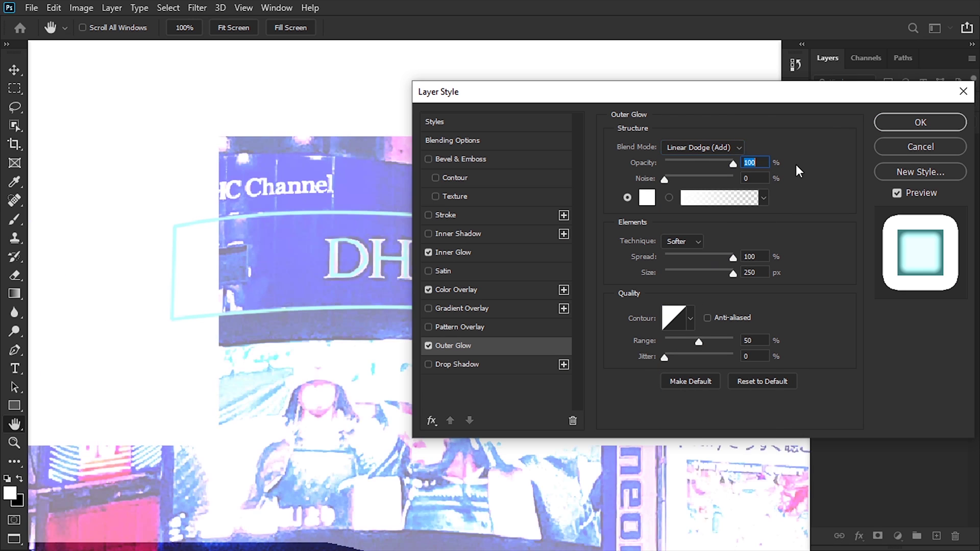
type("50")
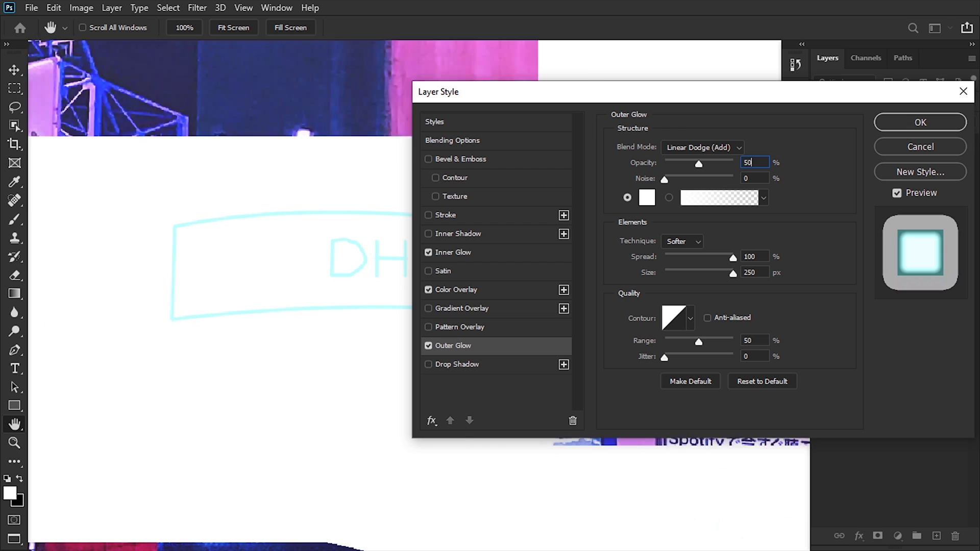
double_click(750, 256)
type("2")
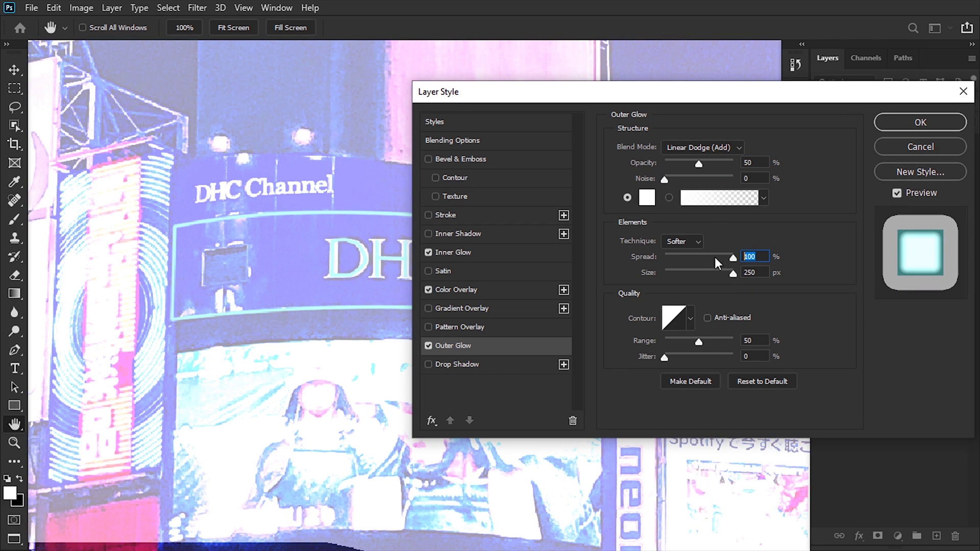
key("Tab")
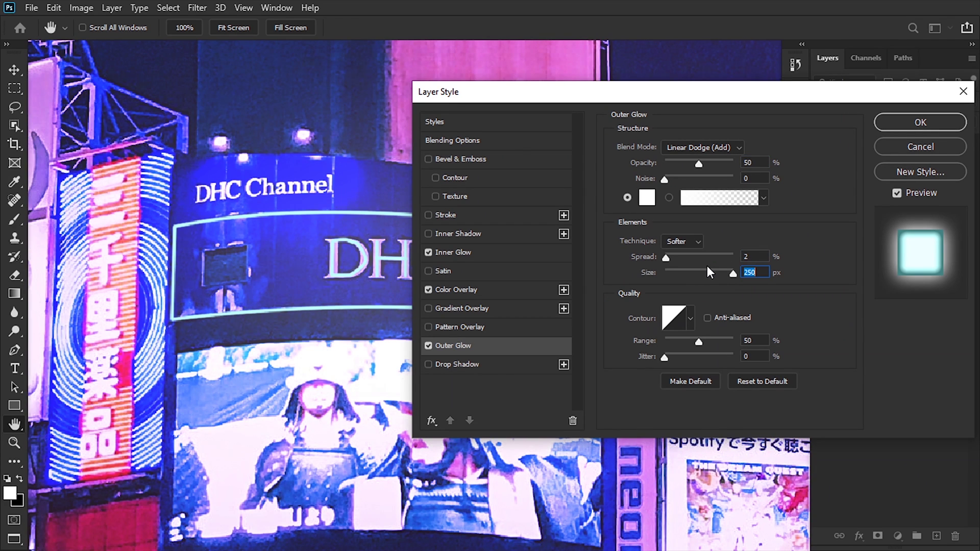
type("25")
Set the Outer Glow color to cyan 00ffea and apply the layer style.
left_click(646, 199)
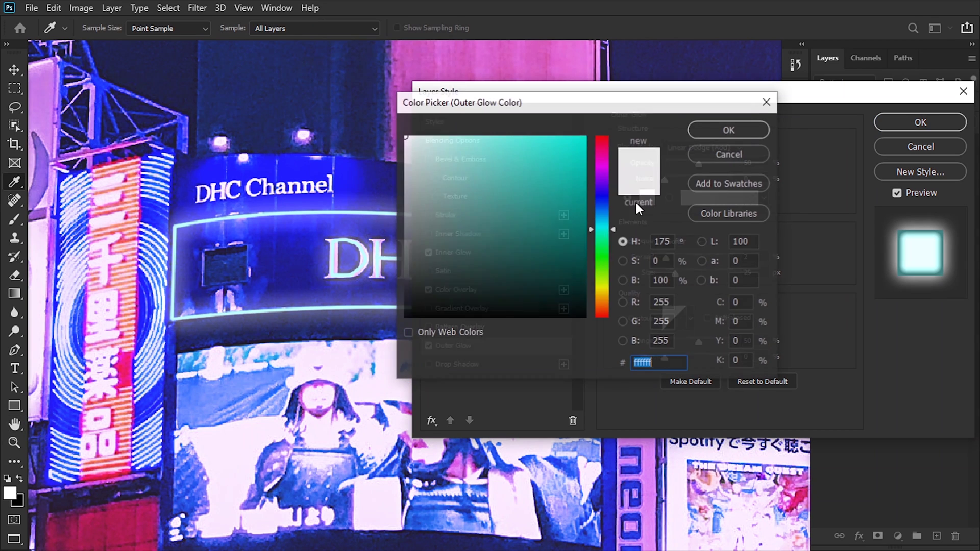
mouse_move(565, 219)
left_mouse_down()
mouse_move(556, 184)
mouse_move(784, 90)
left_mouse_up()
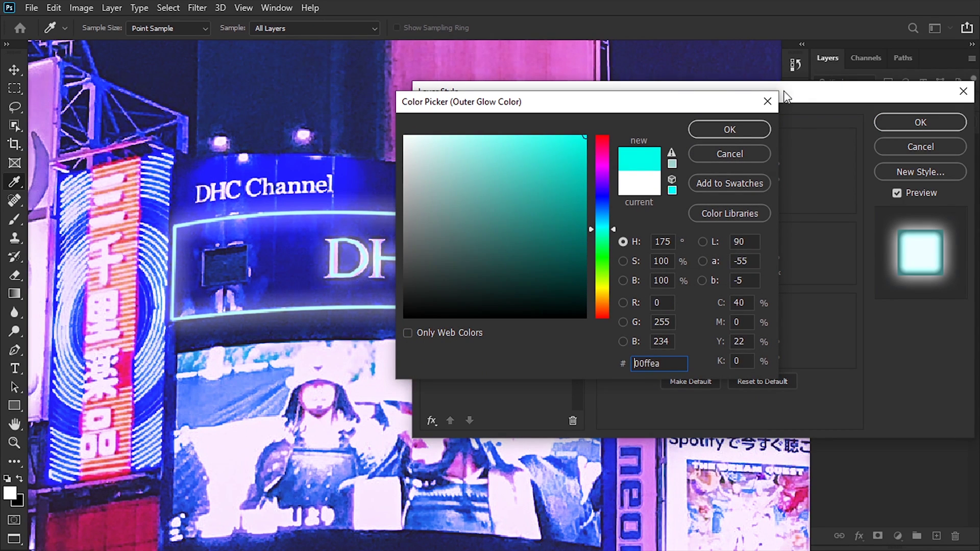
left_click(730, 129)
left_click(921, 122)
Create a layer named Neon 2 and draw a curved frame path around the large glass facade with the FOD sign.
key("p")
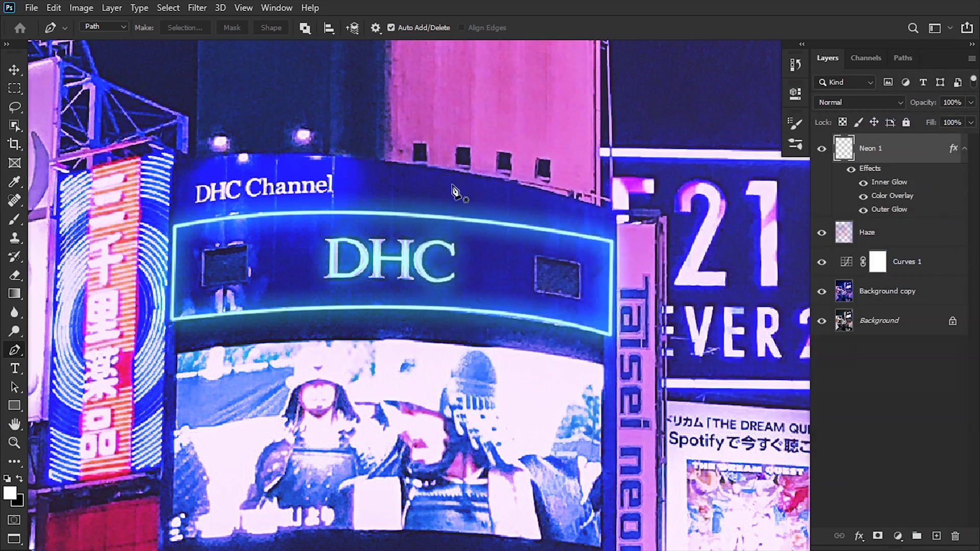
scroll(453, 190, "down", 4)
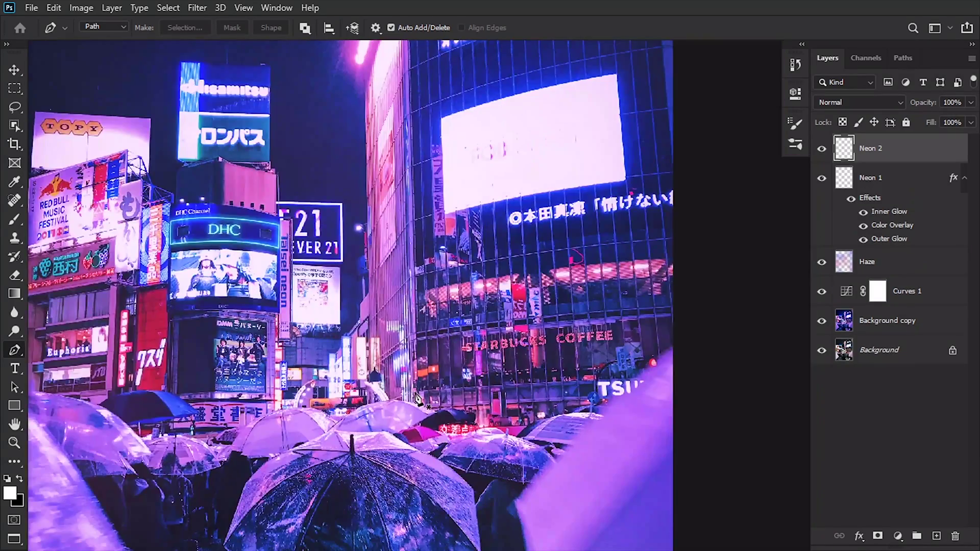
scroll(459, 255, "up", 3)
left_click(407, 54)
scroll(459, 255, "up", 3)
mouse_move(590, 117)
left_mouse_down()
mouse_move(600, 133)
mouse_move(723, 92)
mouse_move(582, 123)
left_mouse_up()
left_click(581, 124, "alt")
left_click(607, 402)
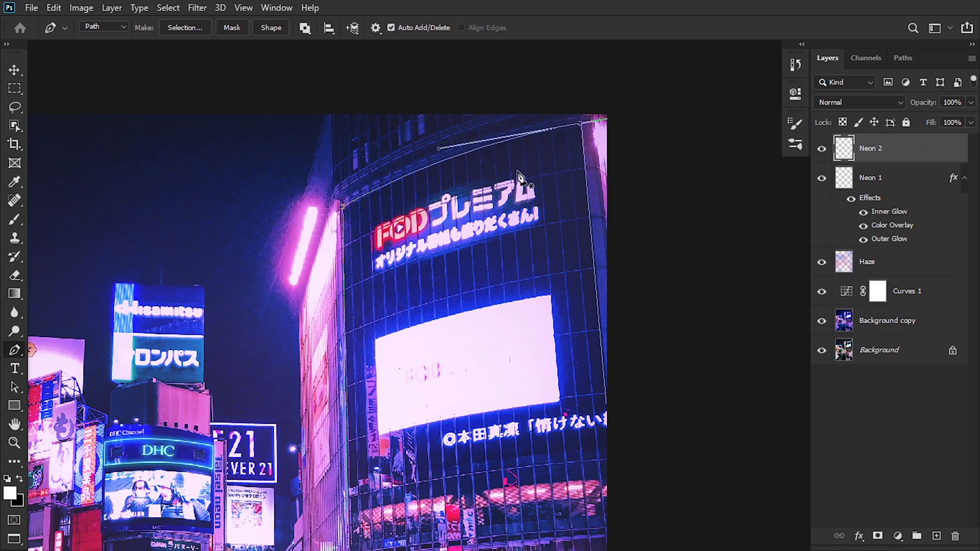
Stroke the facade path with the Brush, Simulate Pressure off, and clear the path.
scroll(520, 177, "down", 2)
right_click(511, 150)
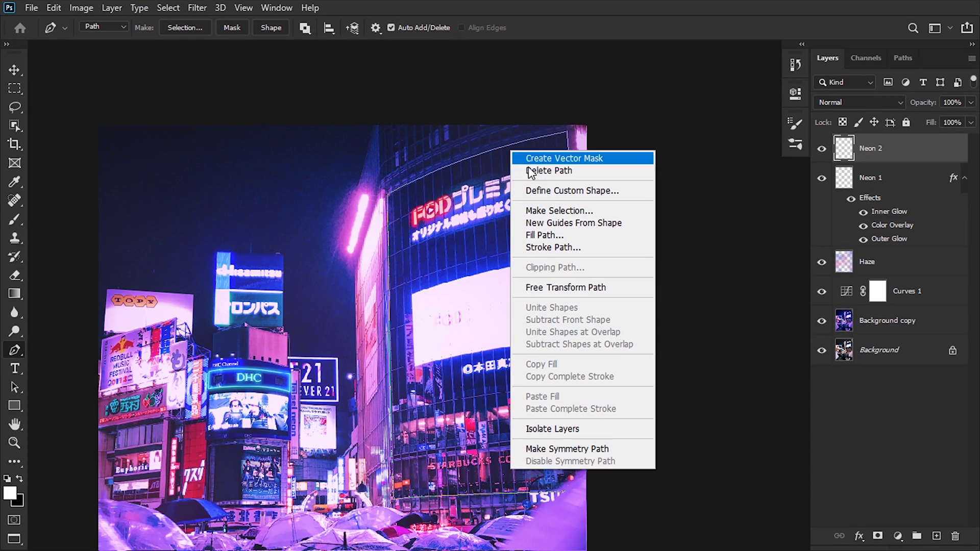
left_click(572, 248)
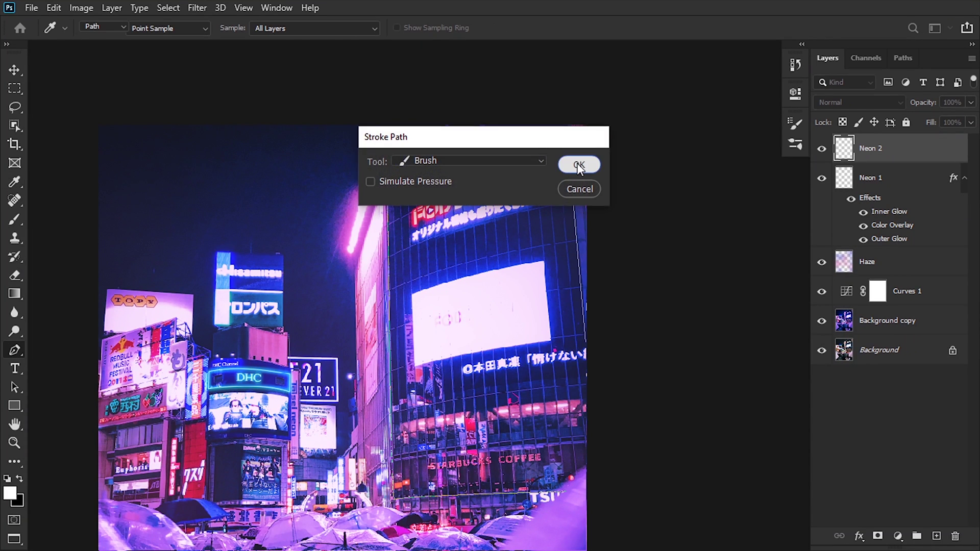
left_click(579, 165)
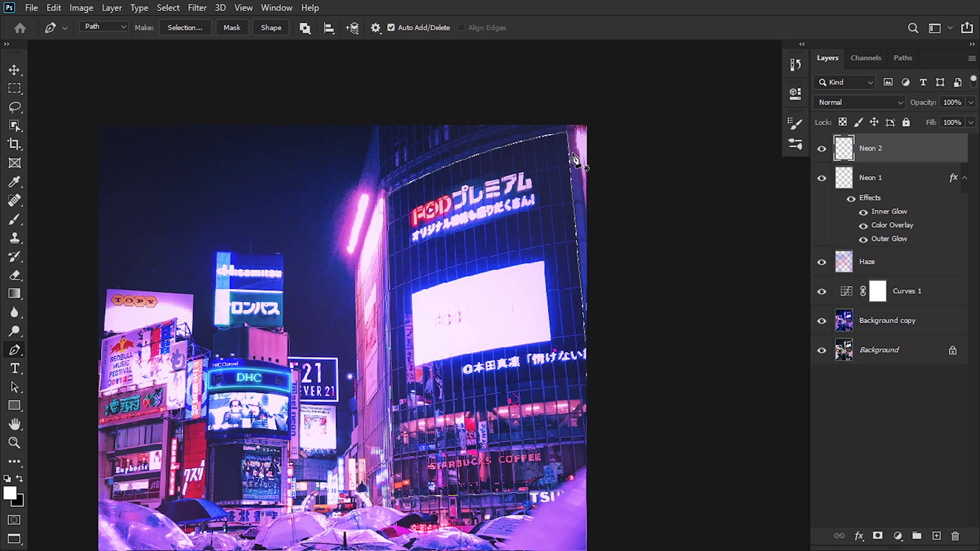
key("Escape")
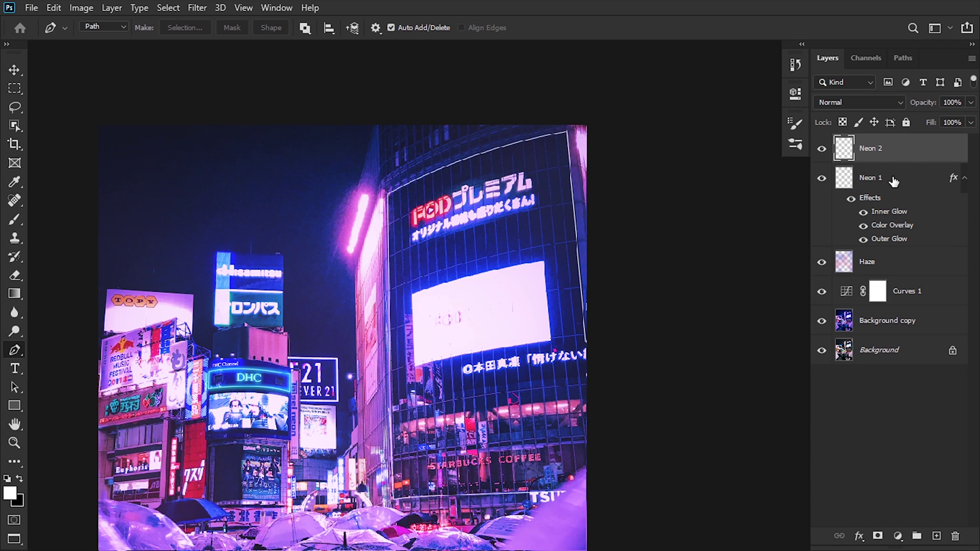
Copy the layer style from Neon 1 and paste it onto Neon 2.
right_click(894, 181)
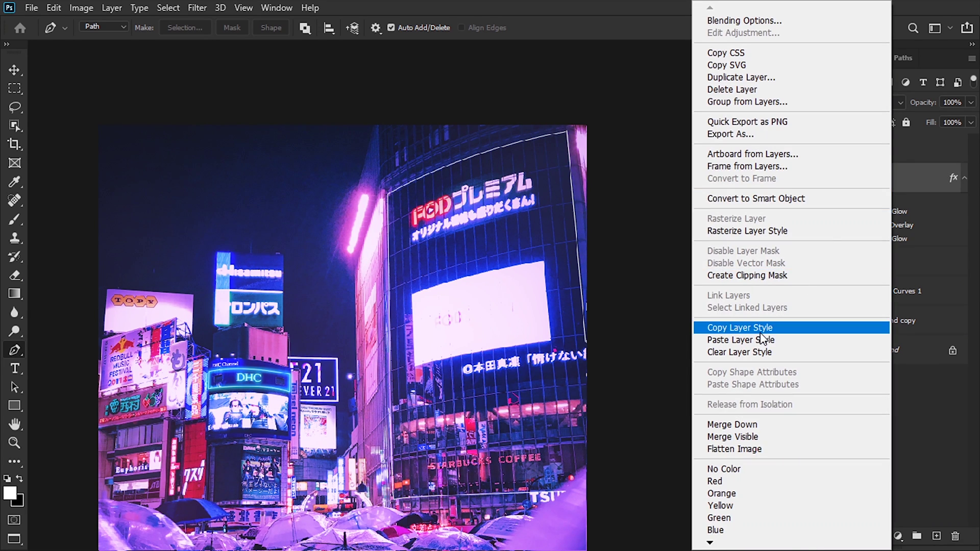
left_click(761, 332)
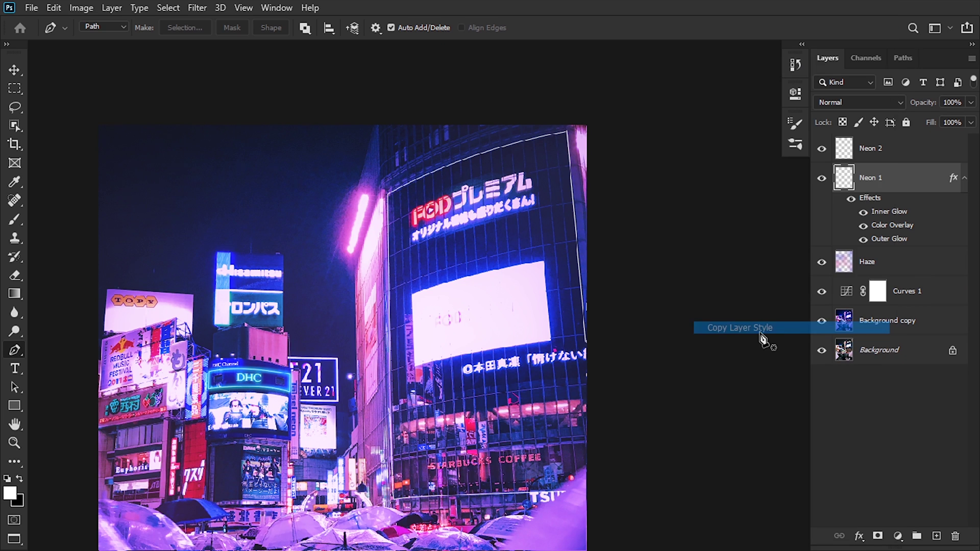
left_click(889, 154)
right_click(889, 154)
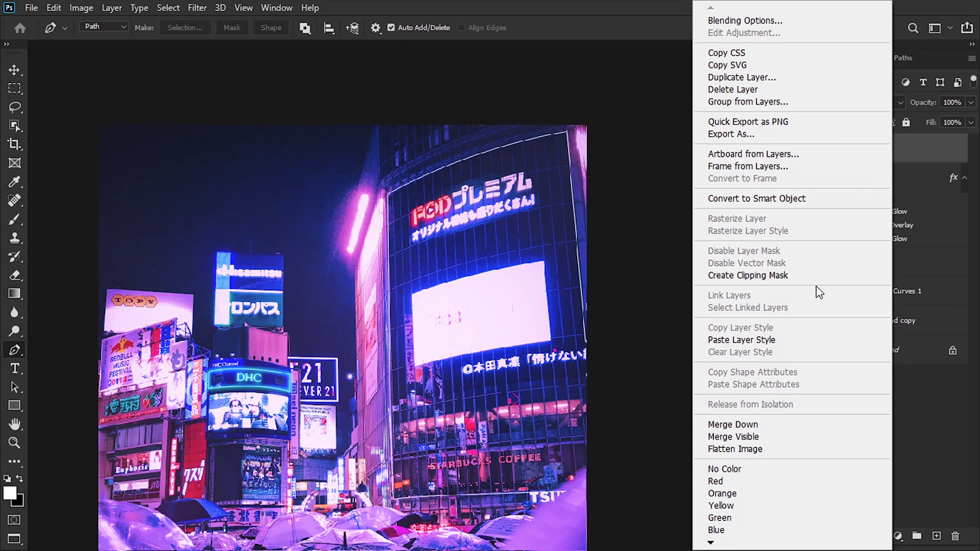
left_click(755, 341)
scroll(531, 184, "down", 1)
scroll(528, 176, "down", 1)
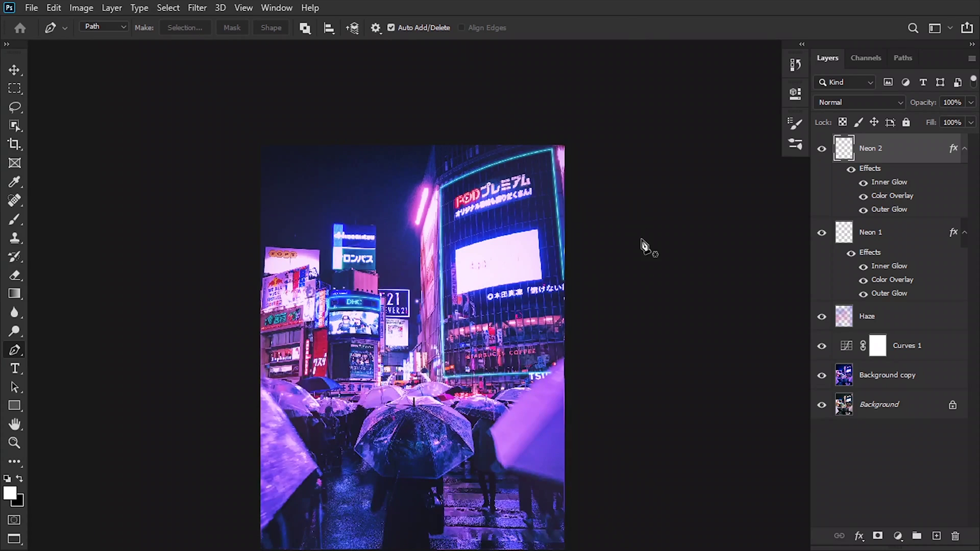
Create a layer named Neon 3 and draw a four-sided path around the dark panel beside the DMM poster.
scroll(465, 176, "up", 1)
scroll(601, 262, "up", 1)
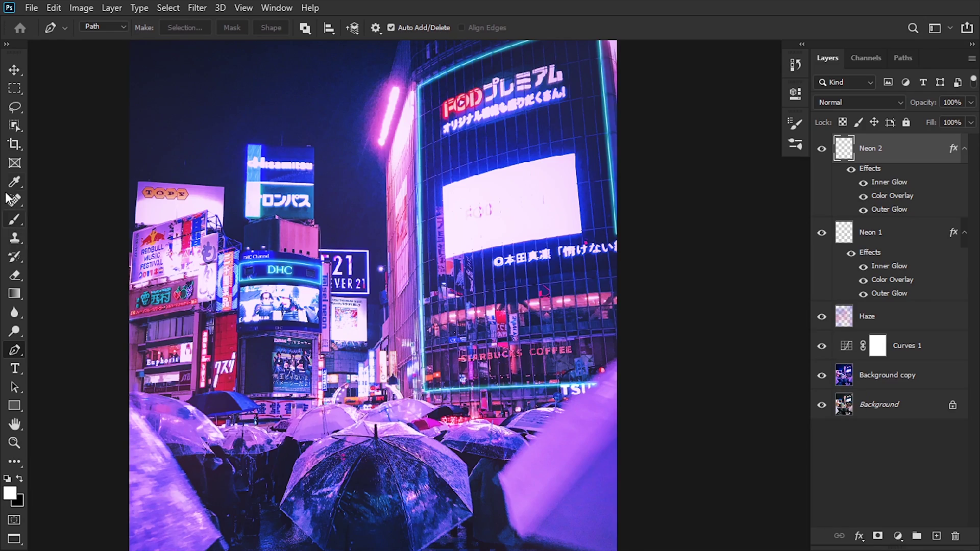
key("ctrl+shift+alt+n")
scroll(344, 388, "up", 3)
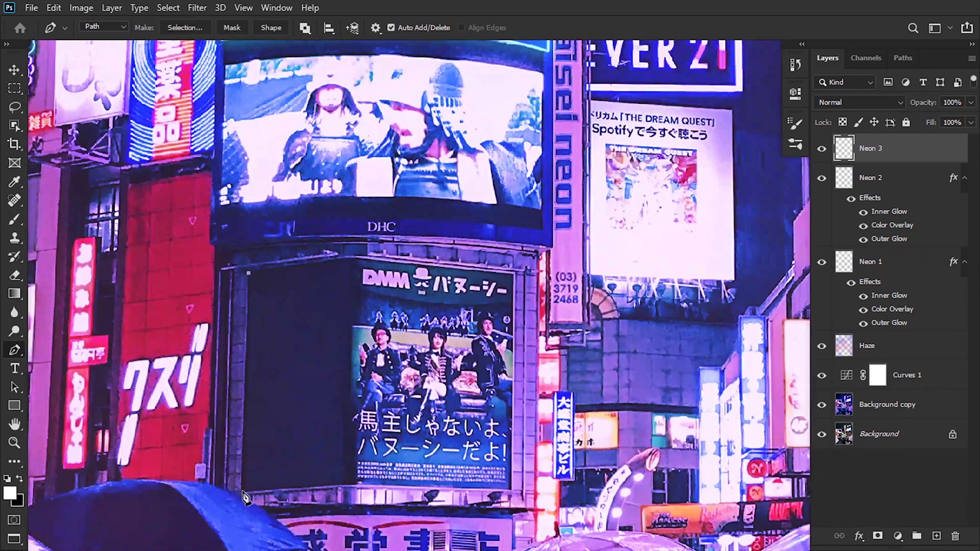
left_click(352, 485)
left_click(351, 258)
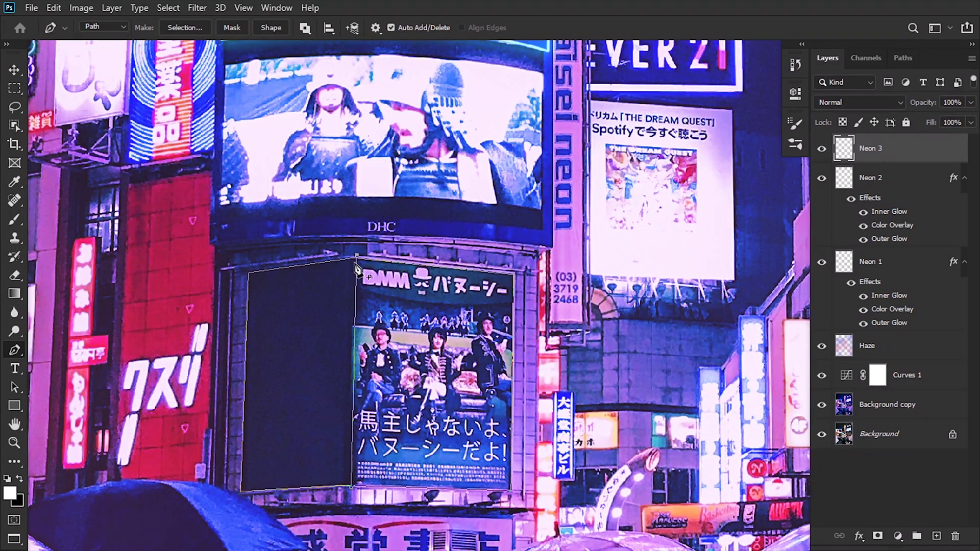
Stroke the sign outline paths on Neon 3 with the Brush and paste the copied neon layer style onto the layer.
right_click(356, 263)
left_click(398, 304)
key("Return")
right_click(893, 152)
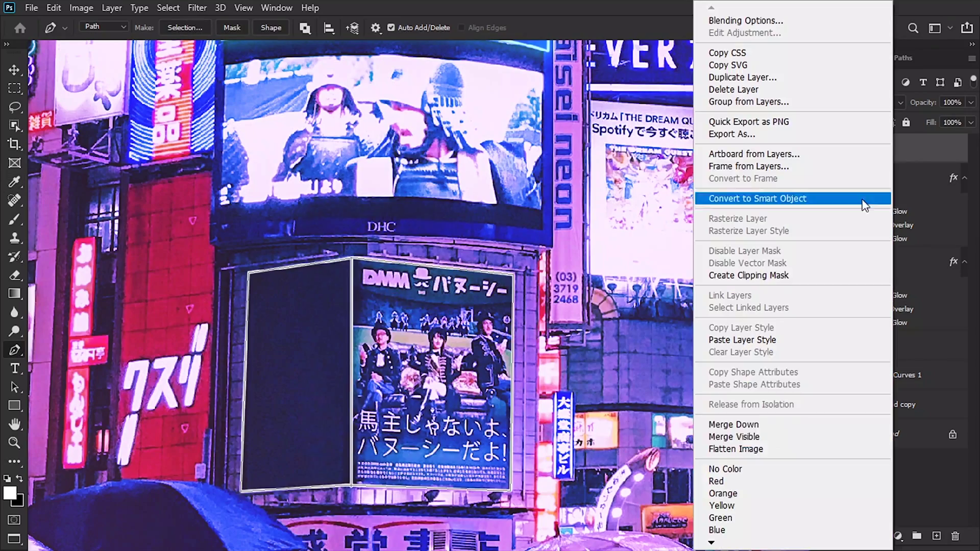
key("Escape")
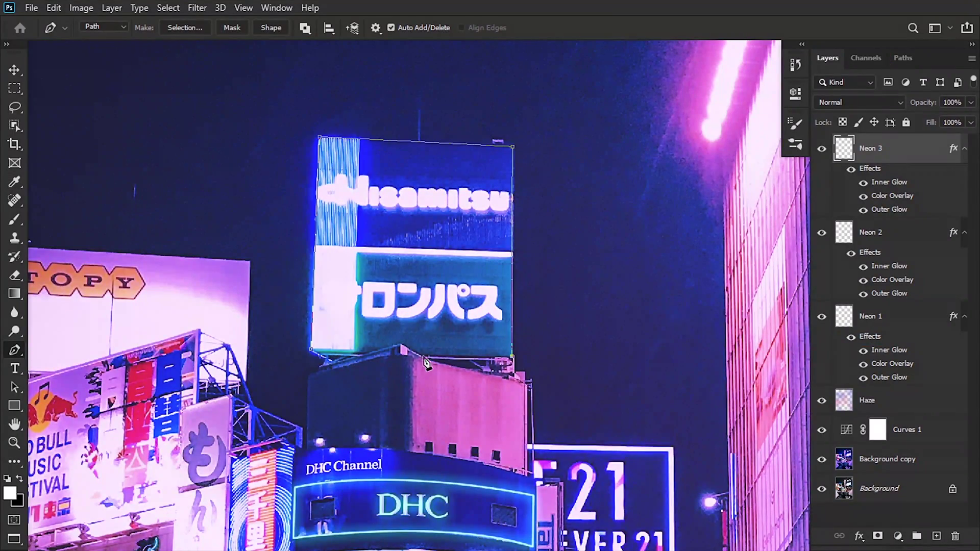
right_click(426, 363)
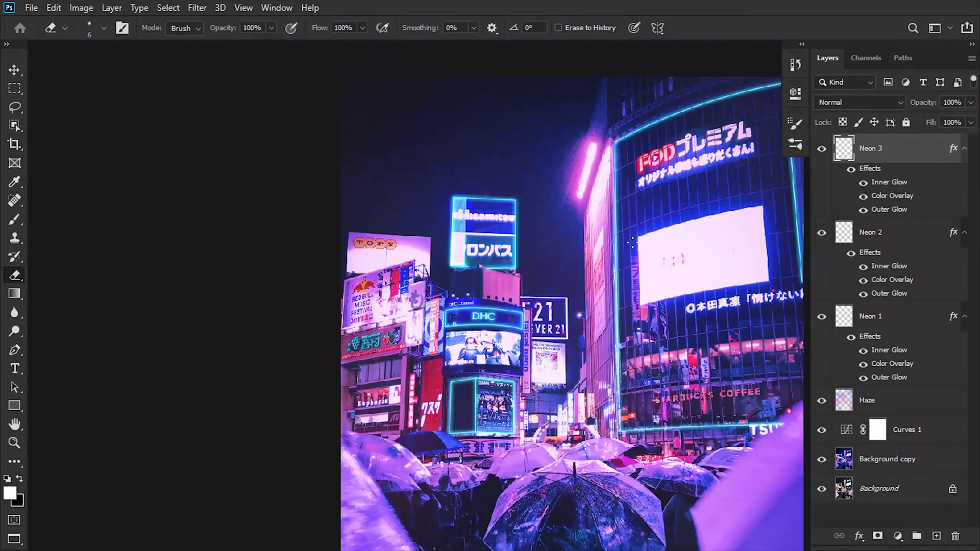
On a new layer named Neon 4, stroke the TOPY billboard's outline with the Brush and set its Outer Glow color to magenta.
left_click(937, 536)
double_click(871, 148)
type("Neon 4")
key("Return")
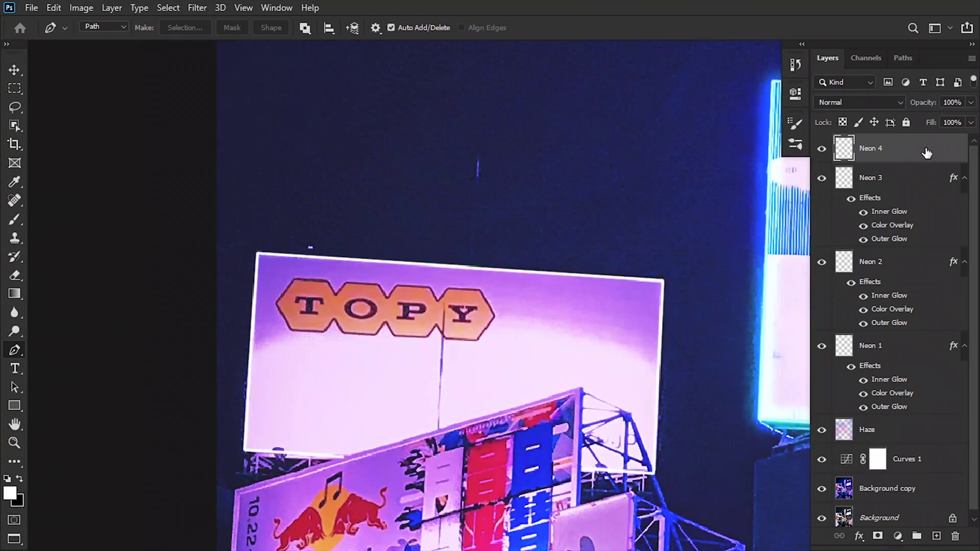
double_click(923, 151)
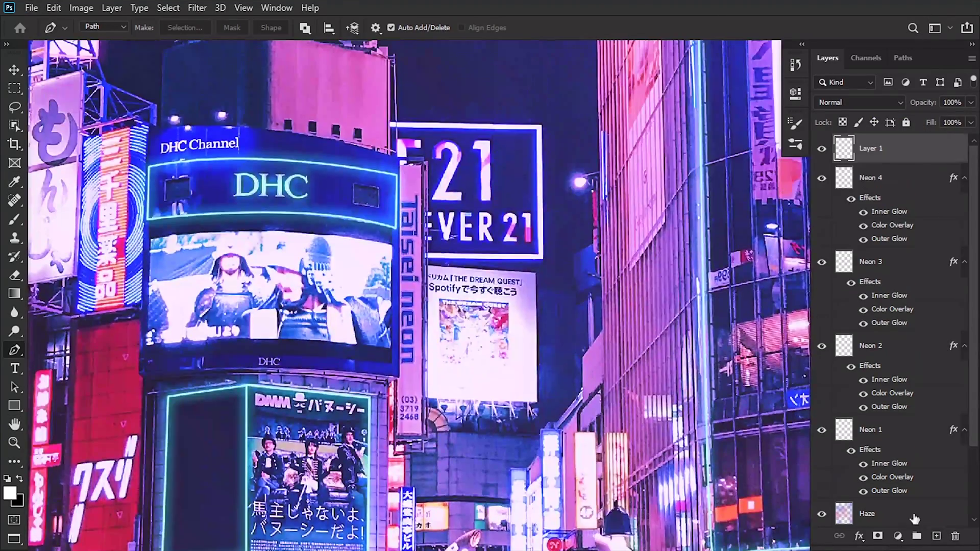
On a new layer named Neon 5, stroke a path around the vertical Taisei neon sign and paste the copied layer style.
double_click(873, 148)
type("Neon 5")
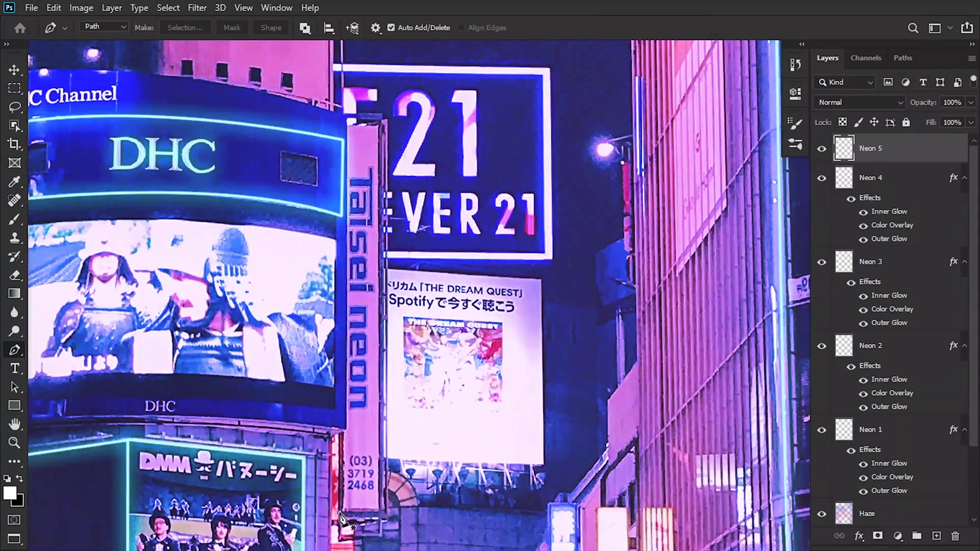
left_click(347, 513)
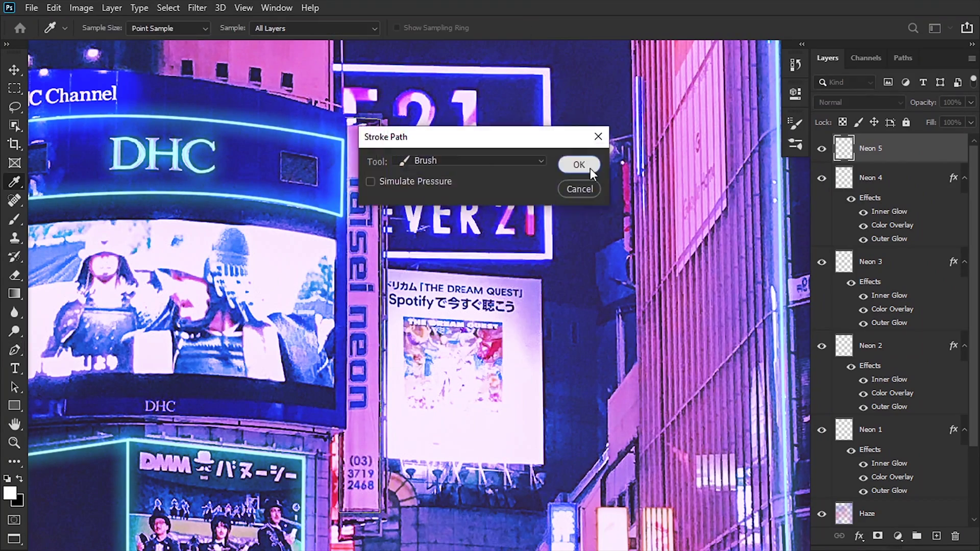
left_click(590, 167)
right_click(848, 179)
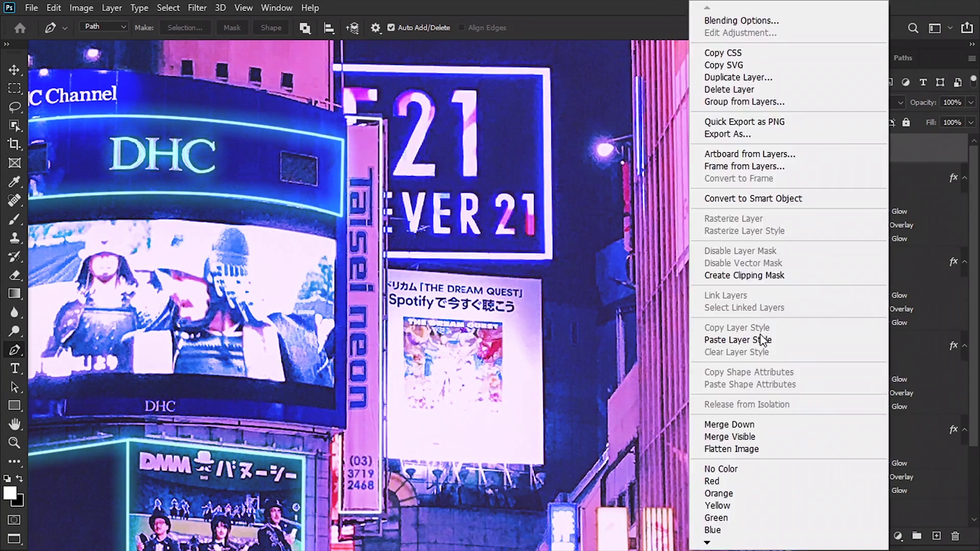
left_click(763, 341)
Group all the Neon layers, from Neon 1 up to Neon 5, and name the group Neon Effect.
key("ctrl+0")
scroll(915, 201, "down", 3)
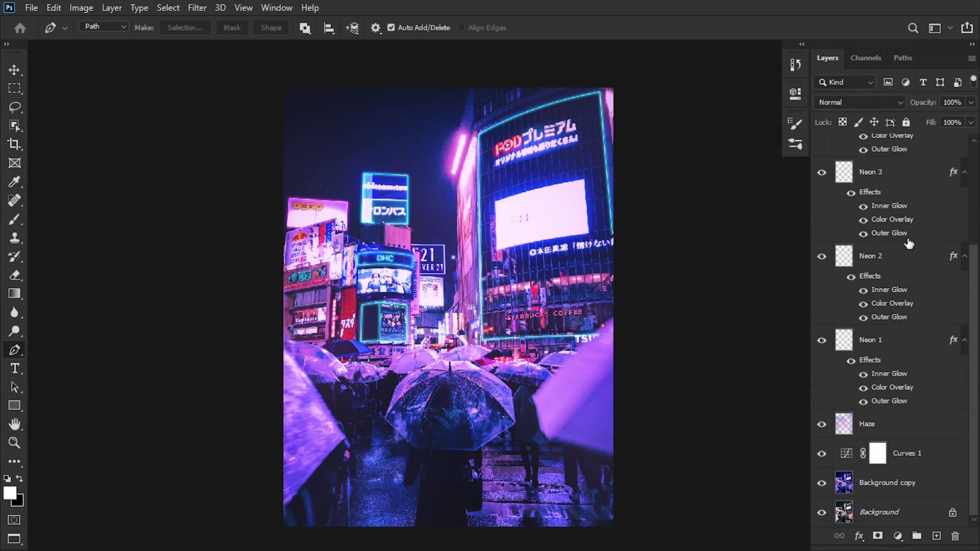
left_click(880, 344, "shift")
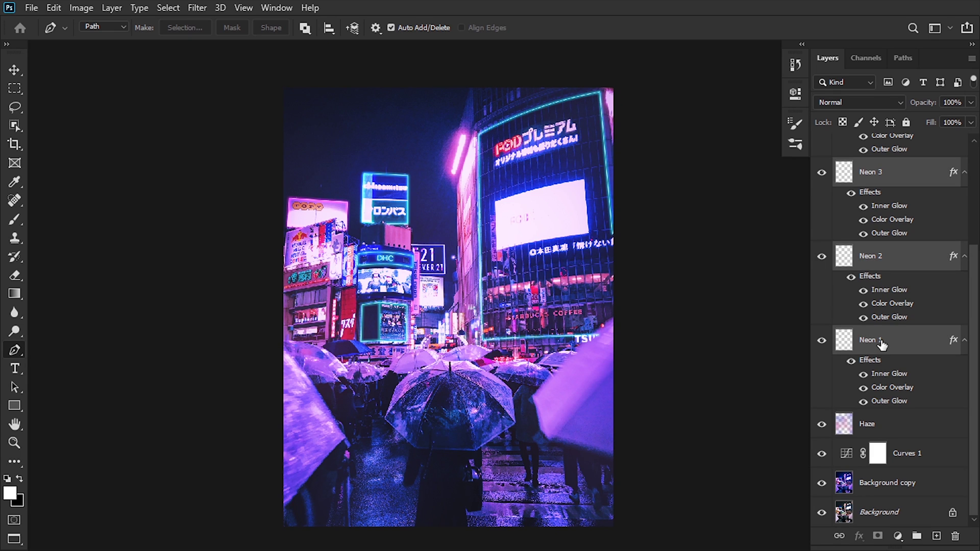
key("ctrl+g")
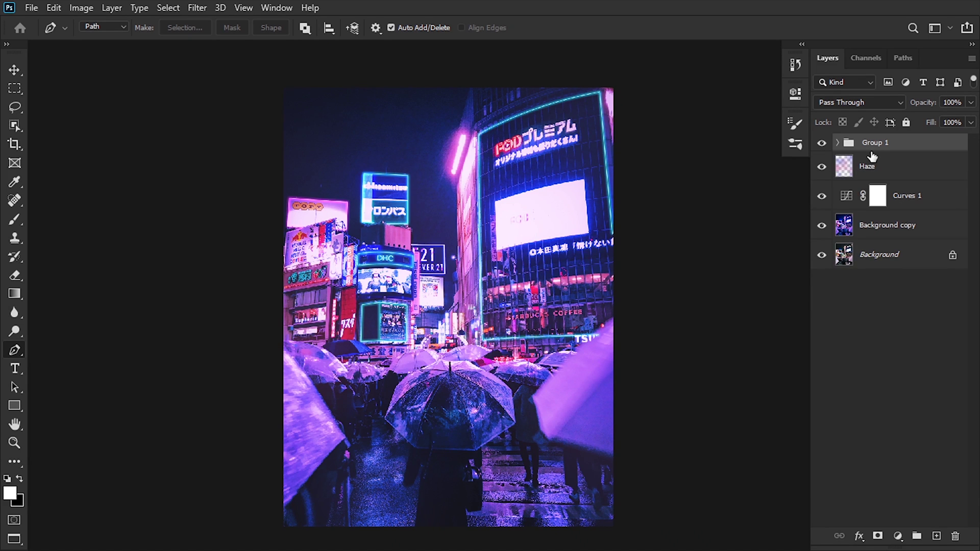
double_click(875, 147)
type("Neon Effect")
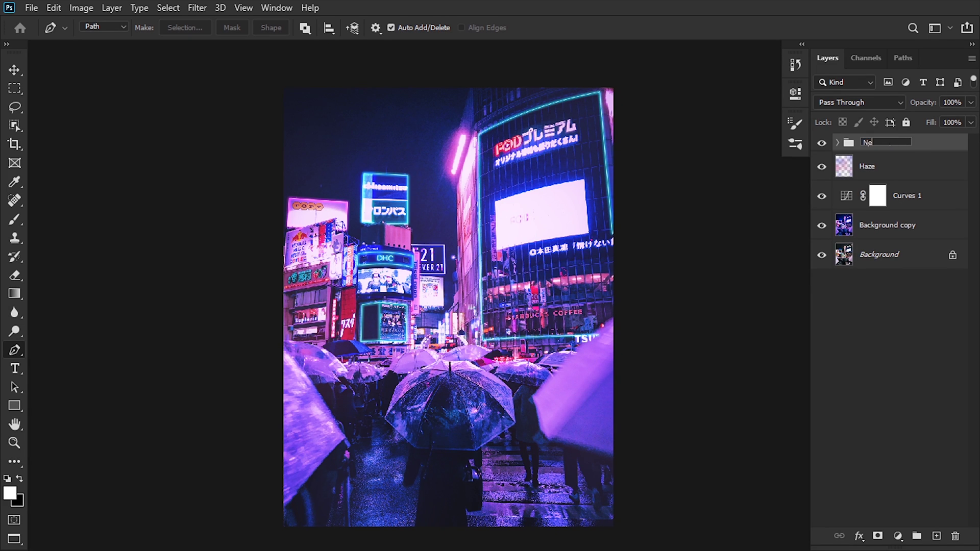
key("Return")
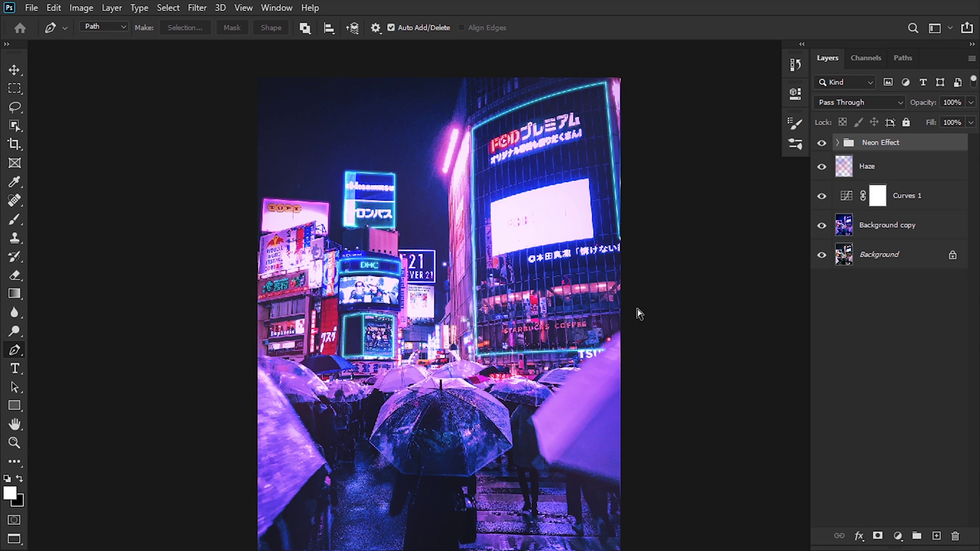
Create a new layer named Smoke above the Neon Effect group and choose the smoke brush at 2874 px.
key("ctrl+shift+n")
type("Smoke")
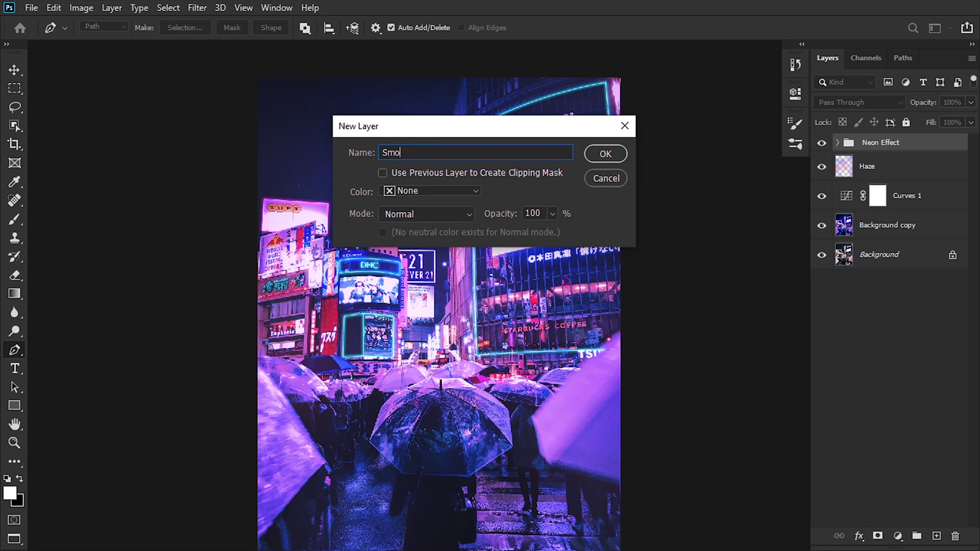
key("Return")
key("b")
left_click(65, 28)
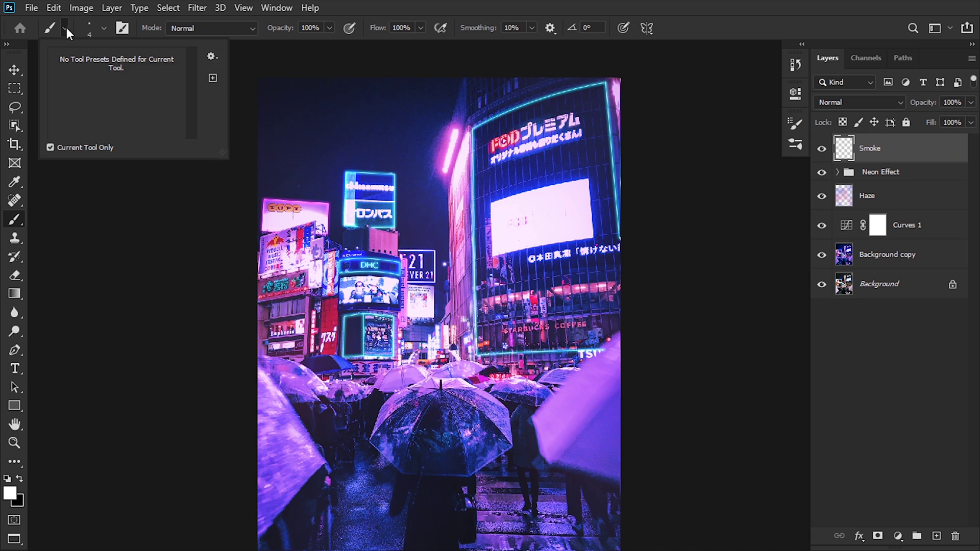
left_click(103, 28)
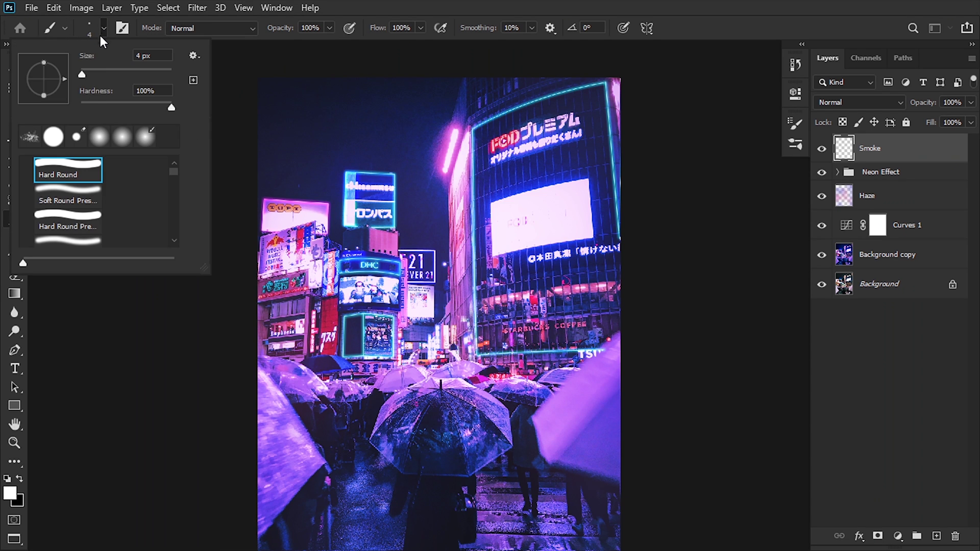
left_click(31, 137)
left_click_drag(137, 70, 149, 72)
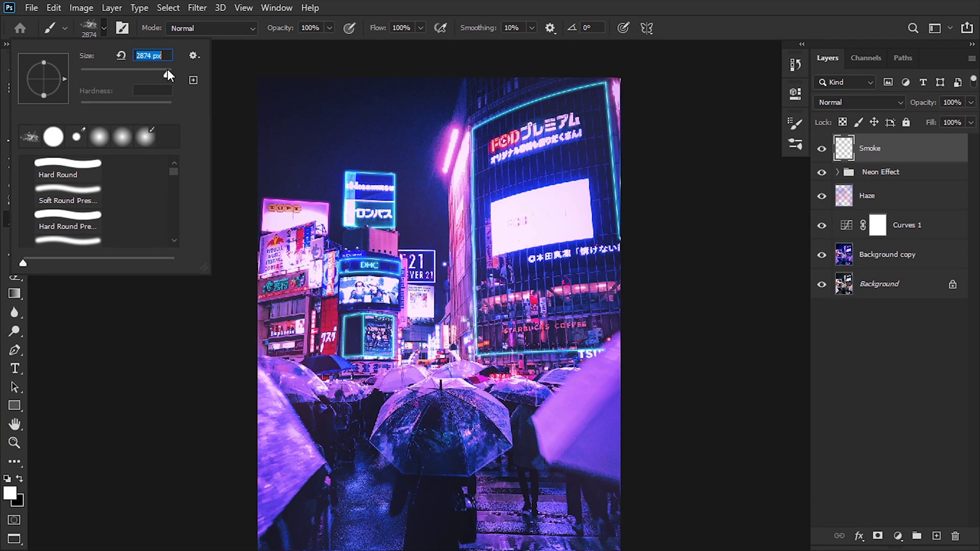
Set the brush flow to 40% and stamp white smoke over the sky, the buildings and the street.
left_click(421, 28)
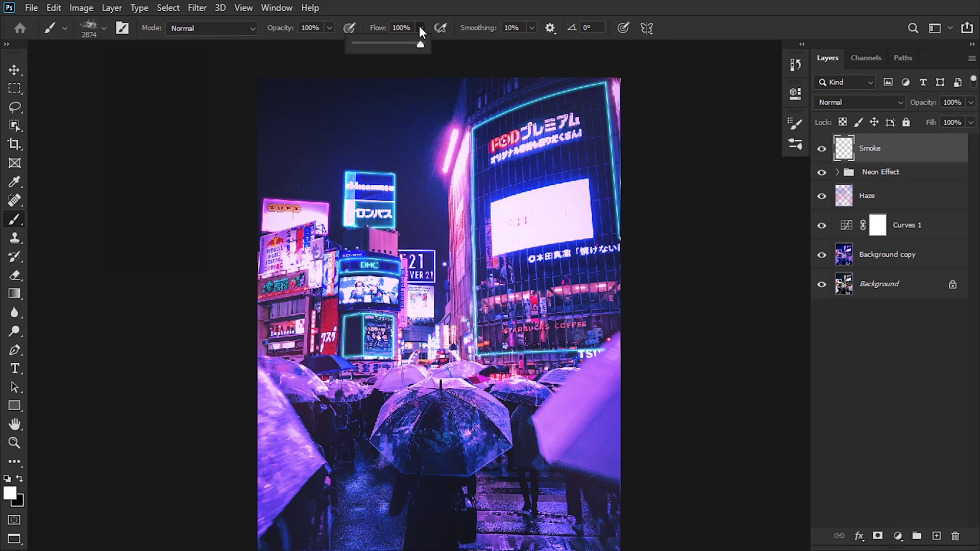
left_click(418, 46)
type("40")
left_click(506, 322)
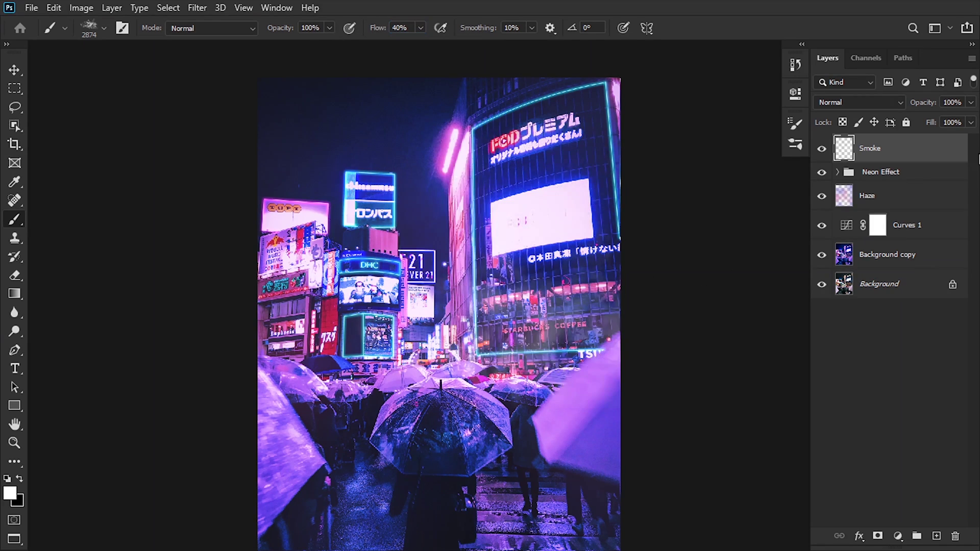
left_click(564, 125)
left_click(353, 127)
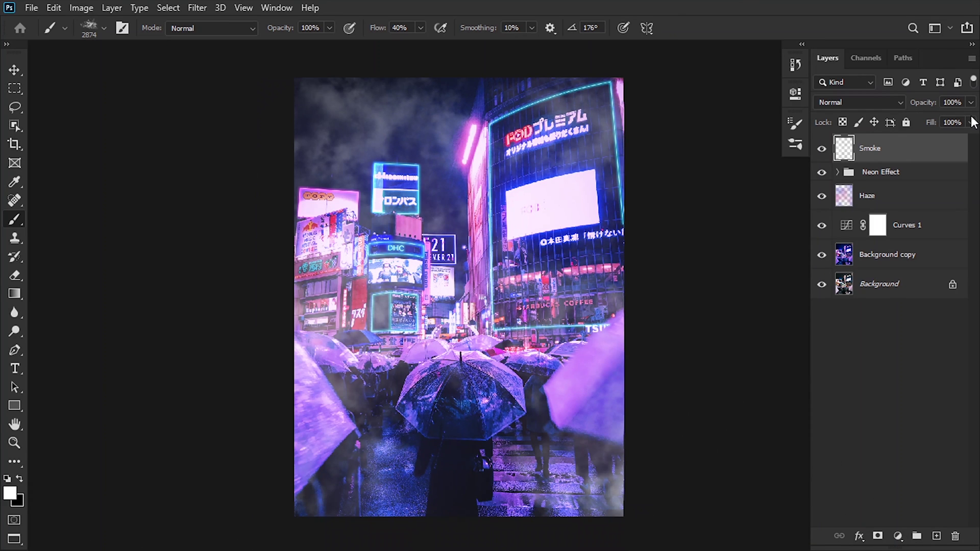
Reduce the Smoke layer's fill to 47%.
left_click(972, 102)
left_click_drag(972, 119, 933, 143)
key("Escape")
left_click(971, 122)
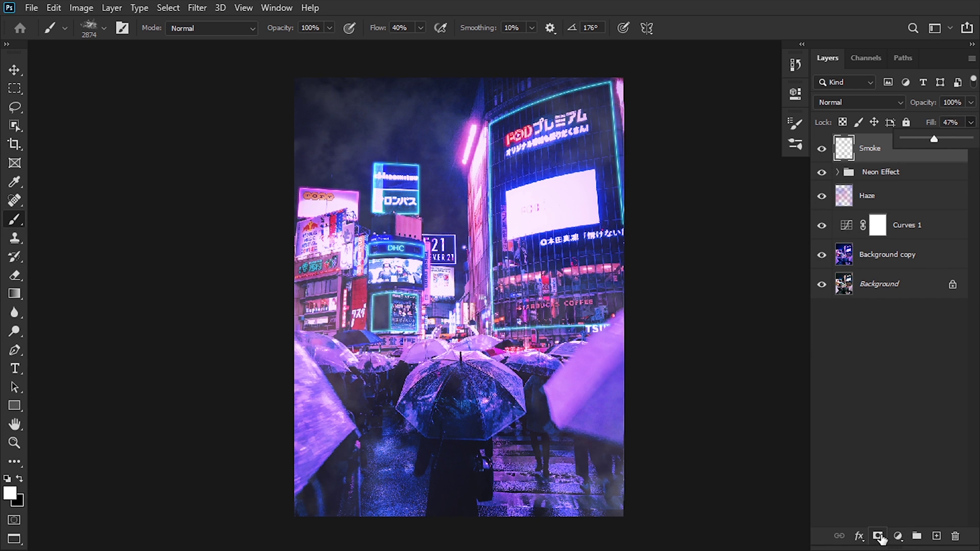
Add a mask to the Smoke layer and paint black on it with the smoke brush to thin the smoke over the street, crowd and sky.
left_click(878, 536)
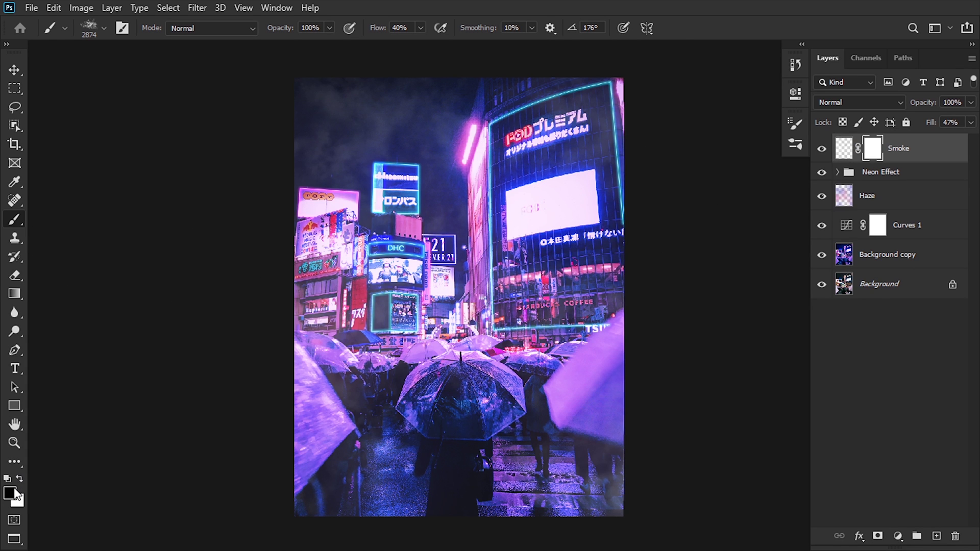
left_click(489, 463)
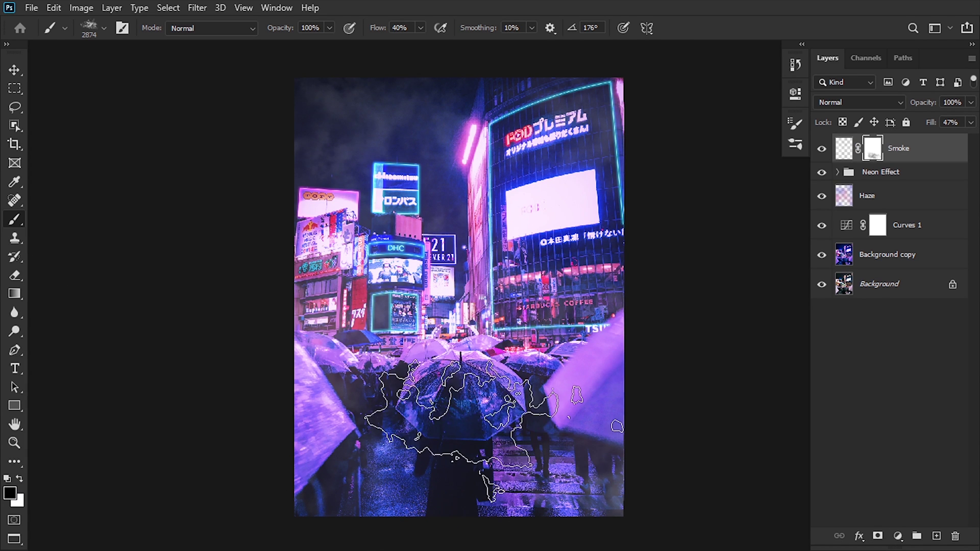
left_click_drag(462, 197, 491, 152)
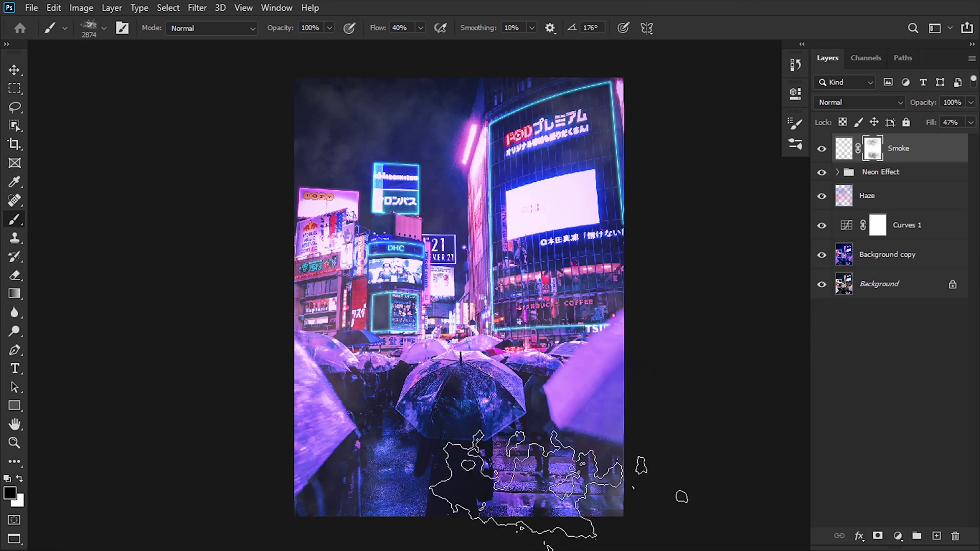
mouse_move(557, 489)
left_mouse_down()
mouse_move(722, 405)
mouse_move(438, 438)
mouse_move(448, 405)
mouse_move(488, 490)
mouse_move(720, 393)
mouse_move(460, 429)
mouse_move(488, 465)
mouse_move(695, 319)
left_mouse_up()
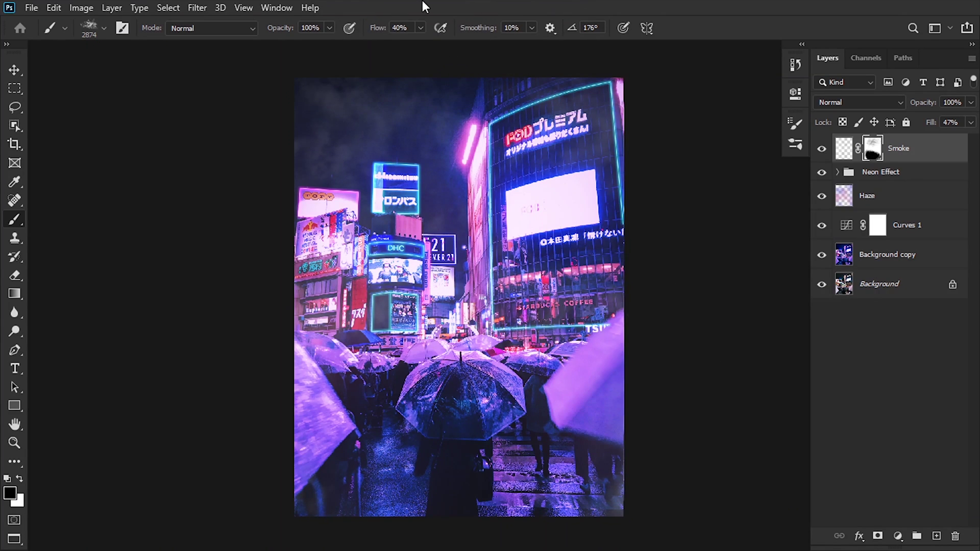
left_click(420, 28)
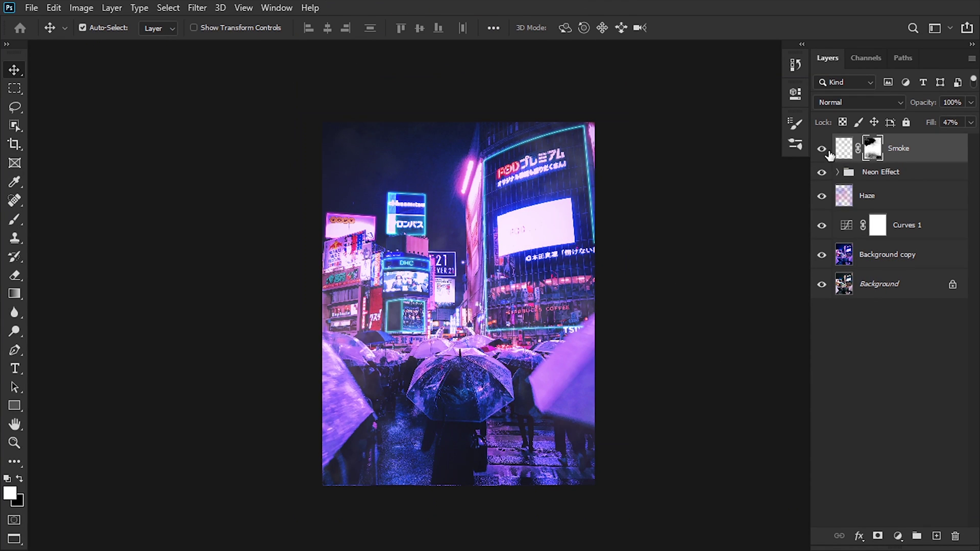
Toggle the Smoke layer's visibility to compare the picture with and without the smoke.
left_click(822, 149)
left_click(822, 149)
left_click(822, 150)
left_click(822, 149)
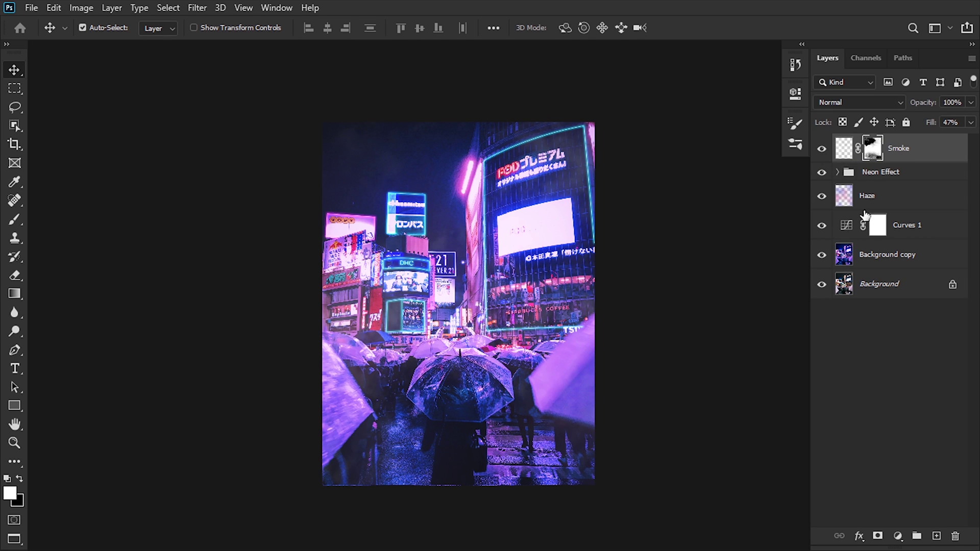
Group all the layers above Background and toggle the group's visibility to compare the edit with the original photo.
left_click(891, 259, "shift")
key("ctrl+g")
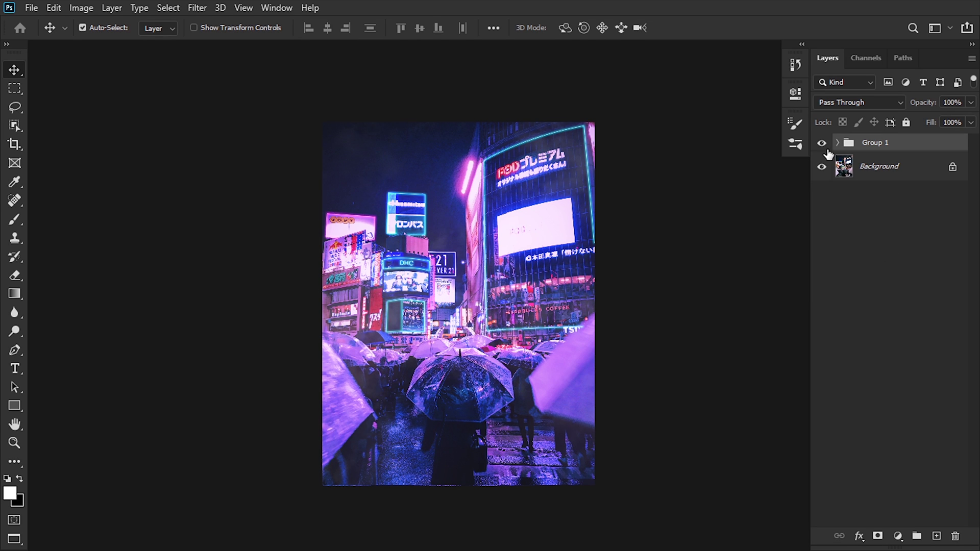
left_click(823, 144)
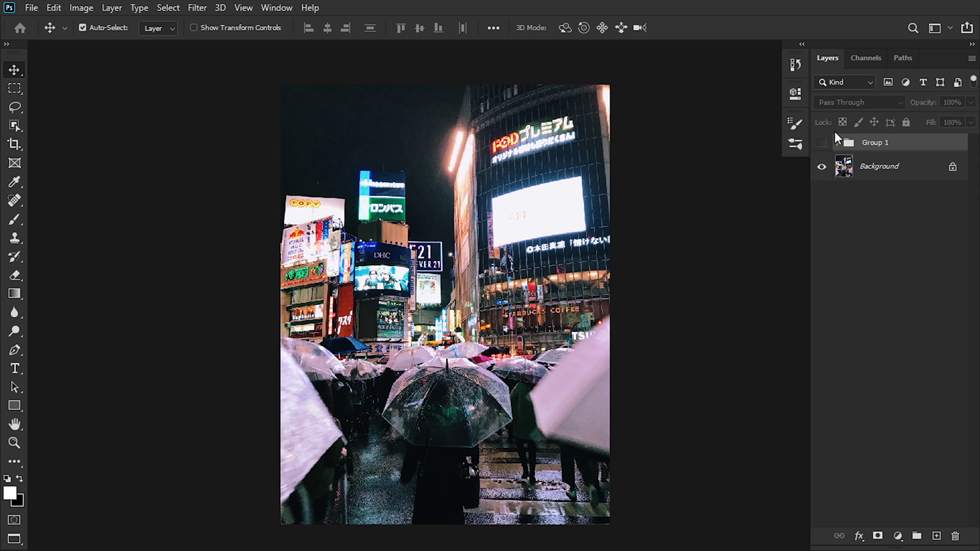
left_click(822, 143)
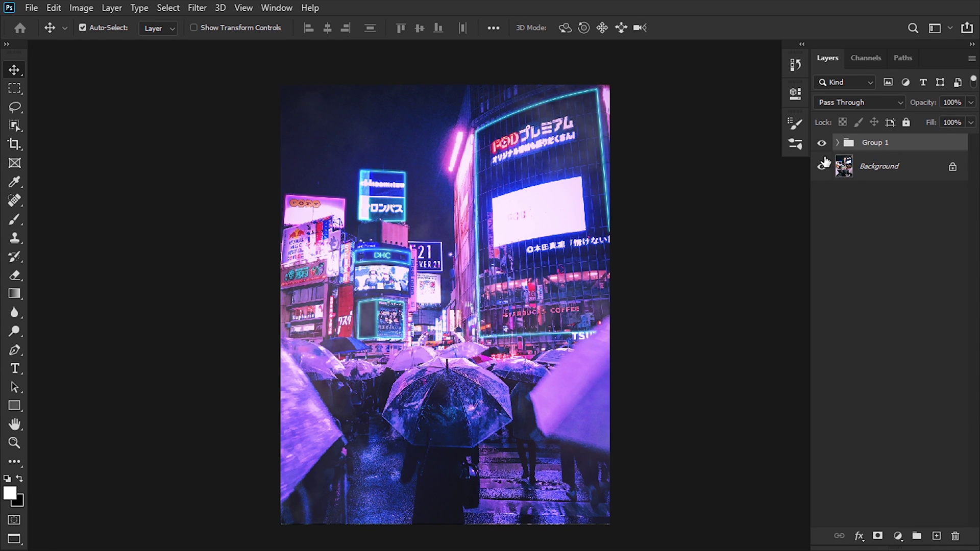
left_click(822, 143)
left_click(821, 144)
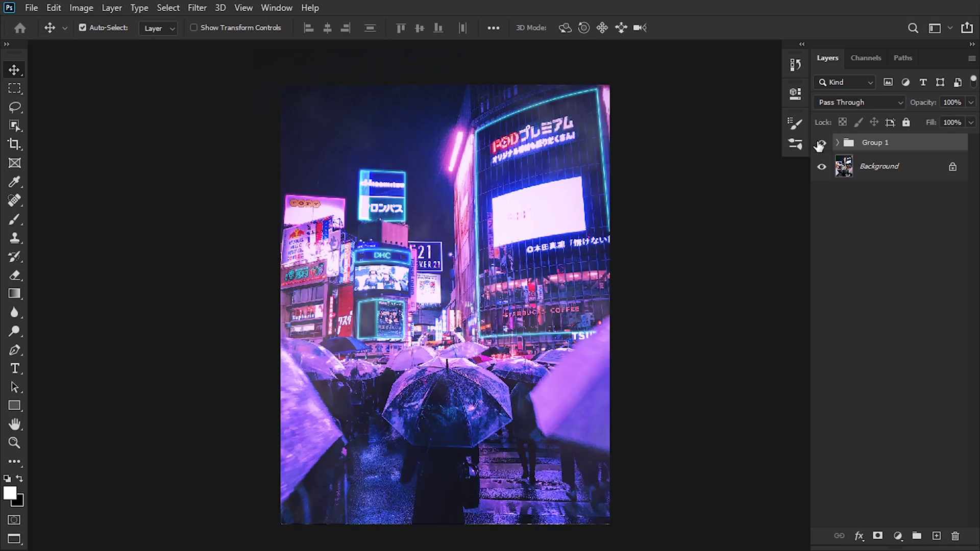